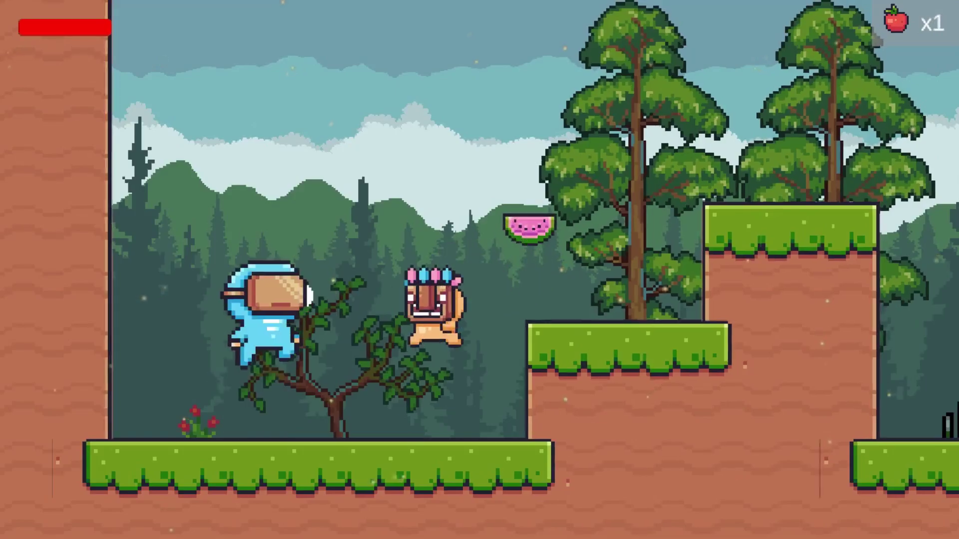
key(space)
key(Right)
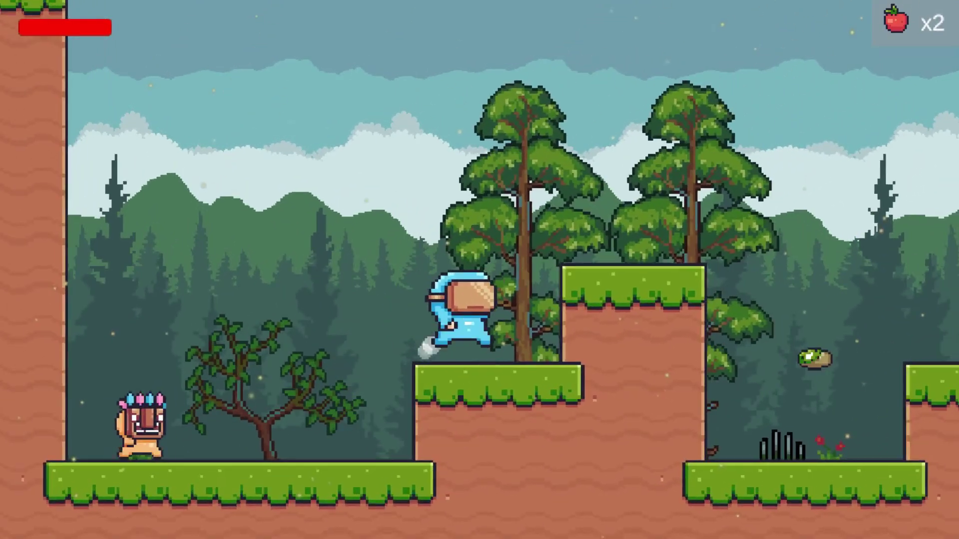
key(space)
key(Right)
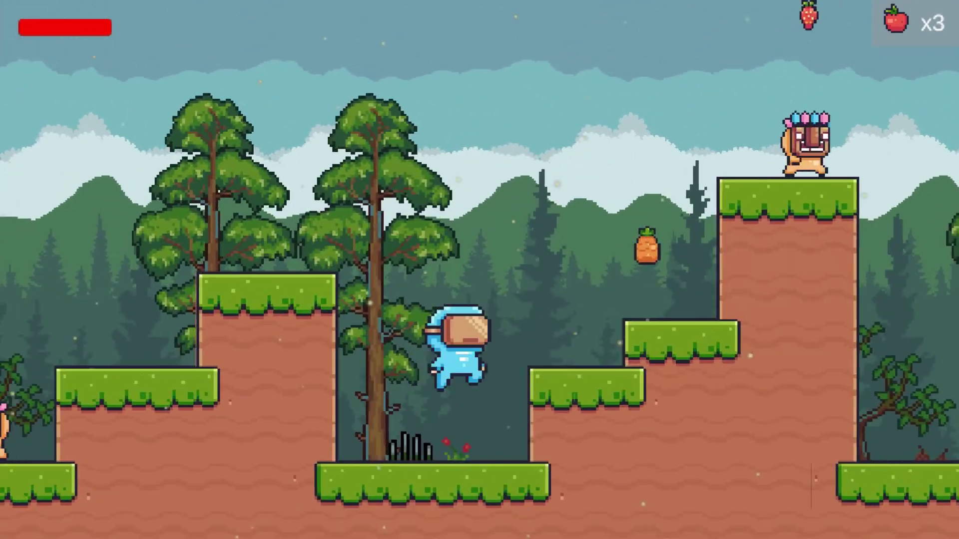
key(space)
key(space)
key(Right)
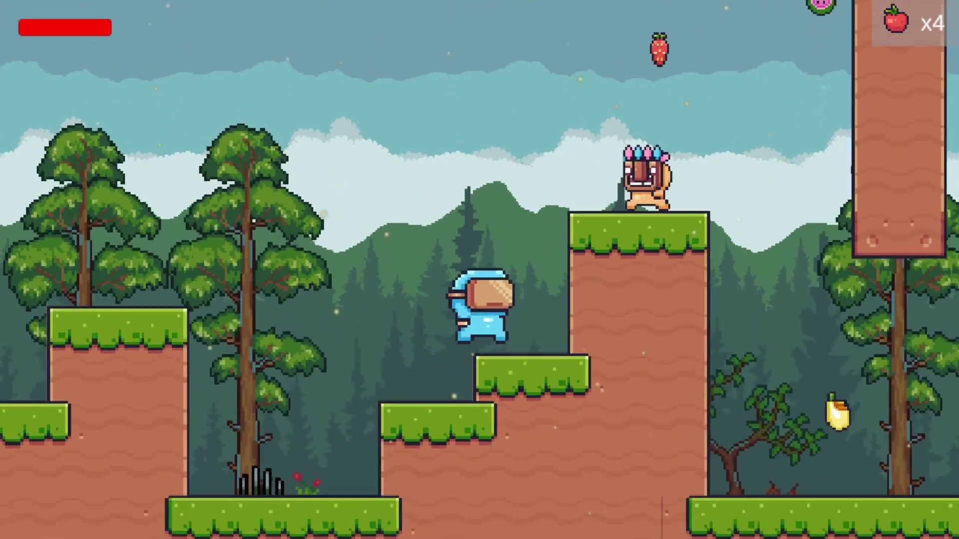
key(space)
key(space)
key(Right)
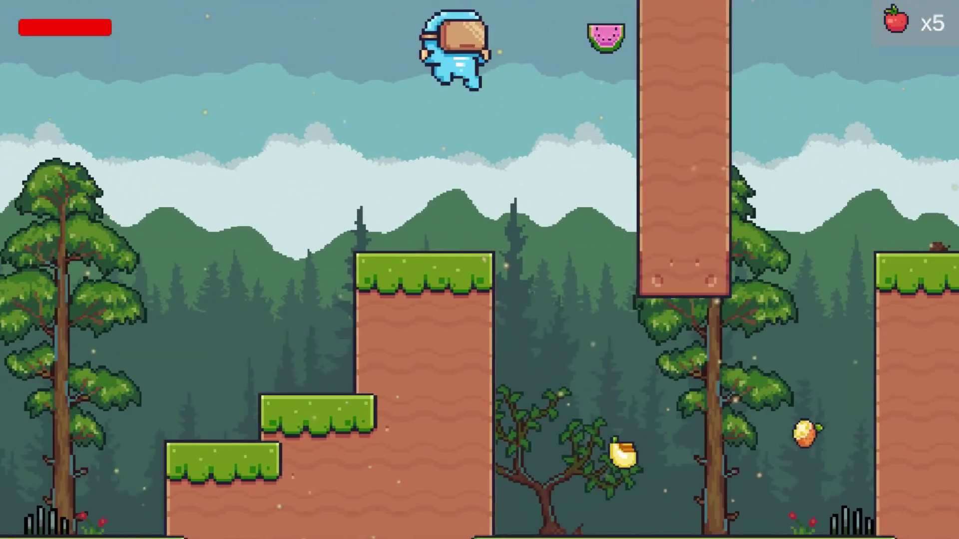
key(Right)
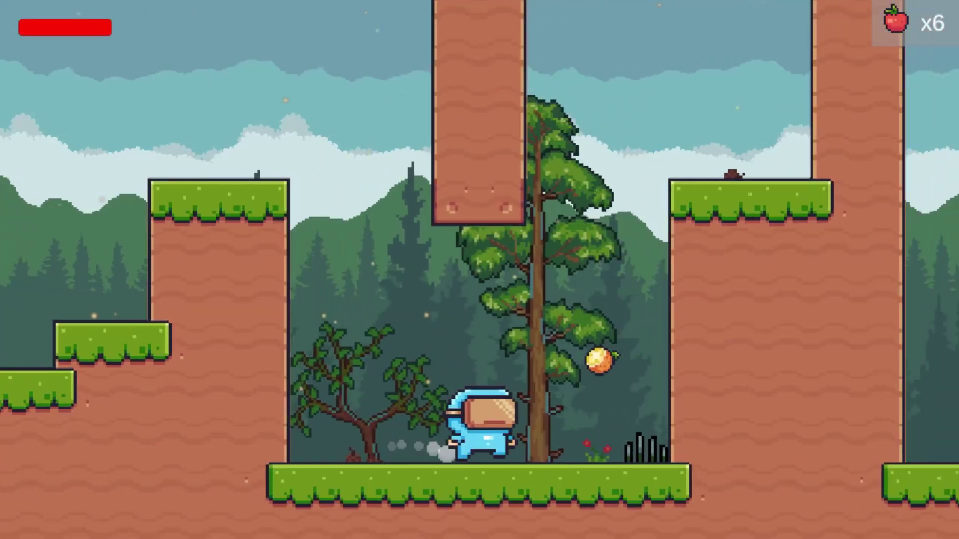
key(Left)
key(Right)
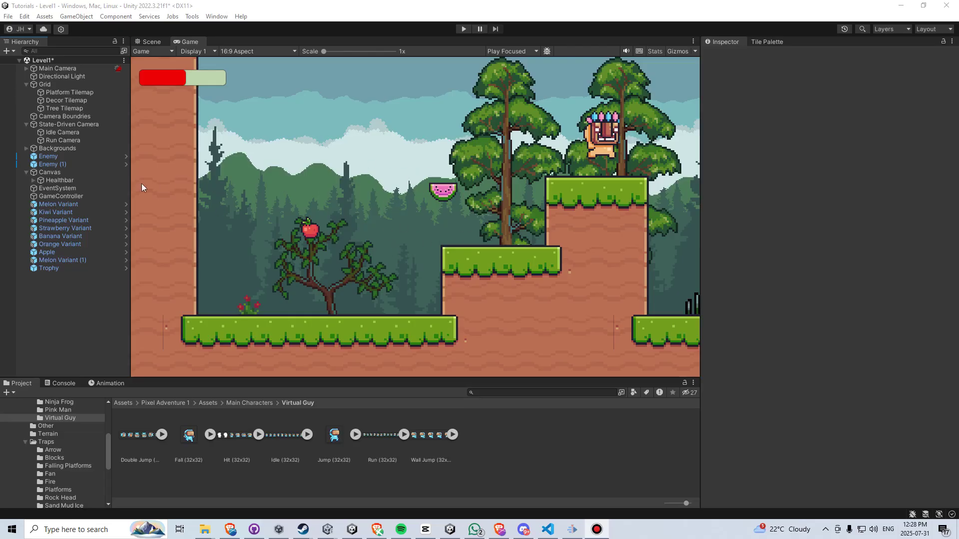
Step: Add a UI Image as a child of the Canvas and name it FruitPanel
click(81, 175)
right_click(81, 178)
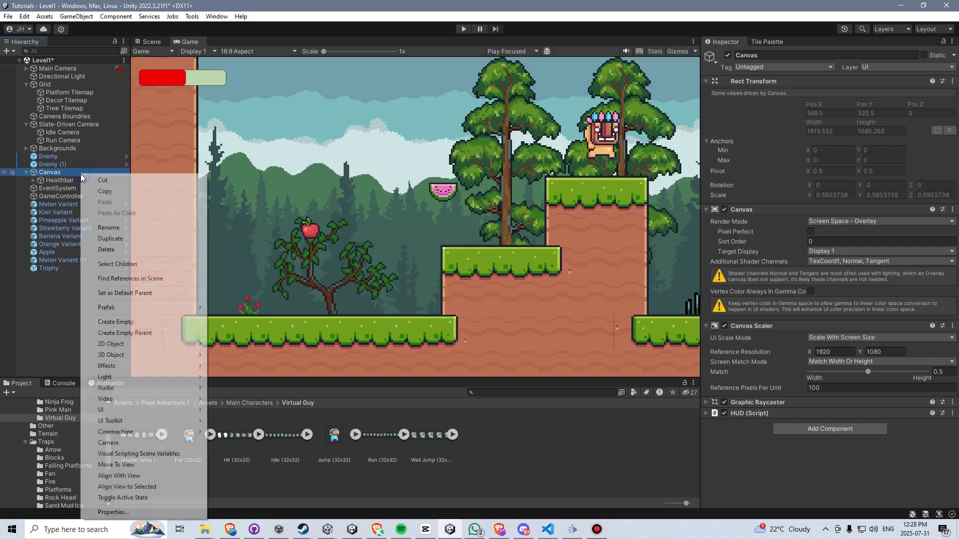
mouse_move(156, 411)
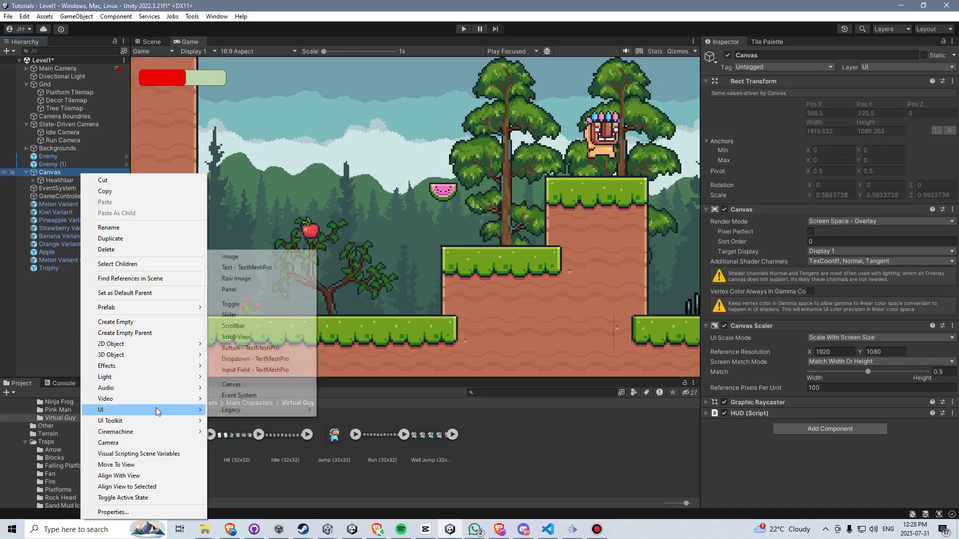
click(267, 257)
text(FruitPanel)
key(Return)
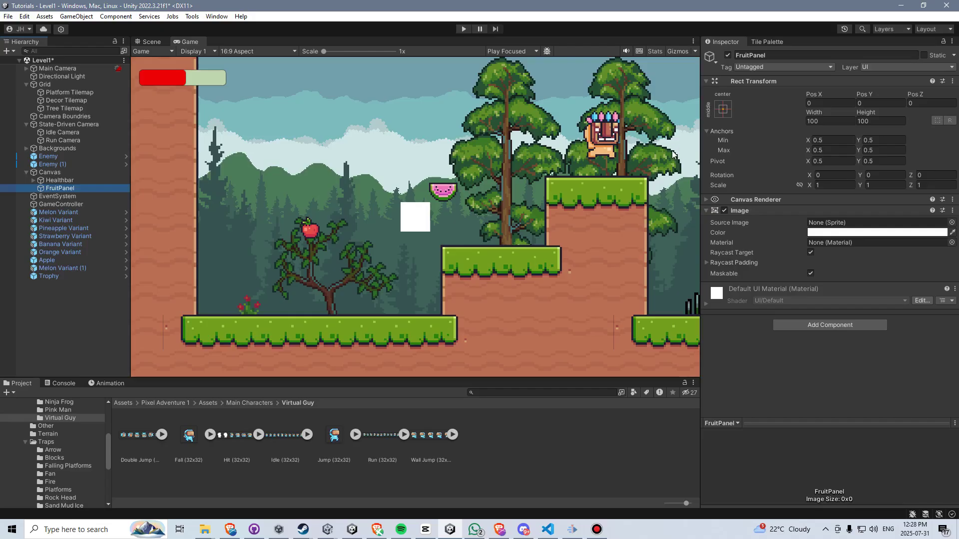
Step: Move FruitPanel near the canvas's top-right corner, at about X 873, Y 456, and show the result in the Game view
click(151, 41)
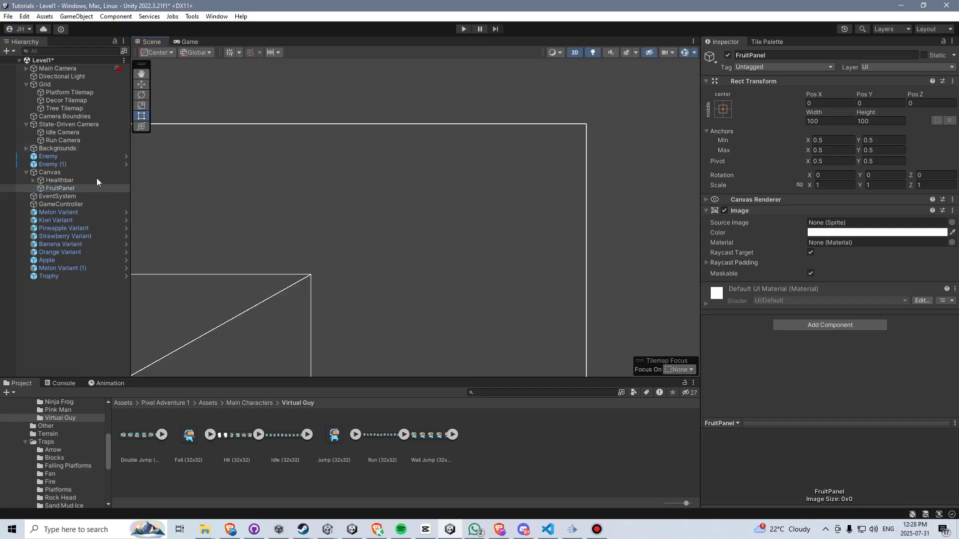
double_click(59, 189)
scroll(431, 296, down, 5)
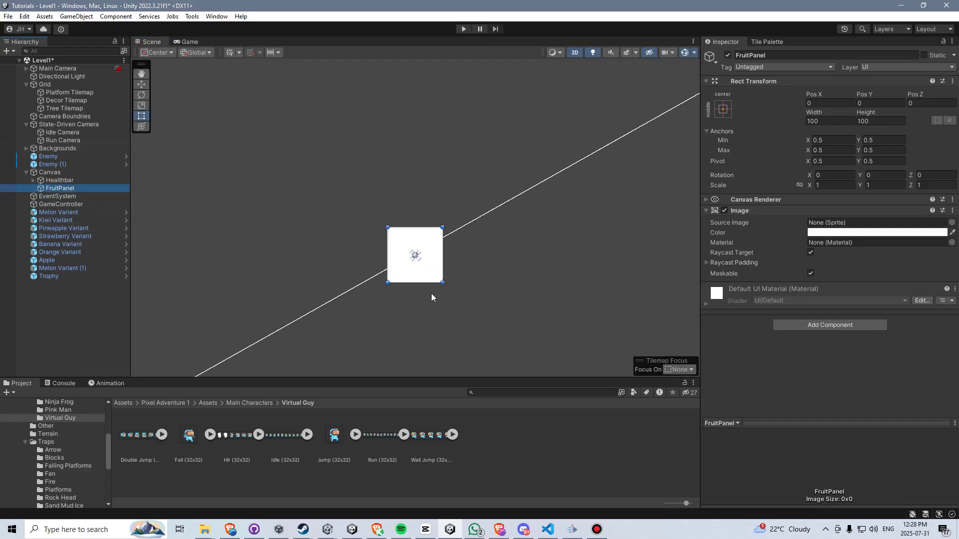
key(w)
drag(361, 209, 590, 124)
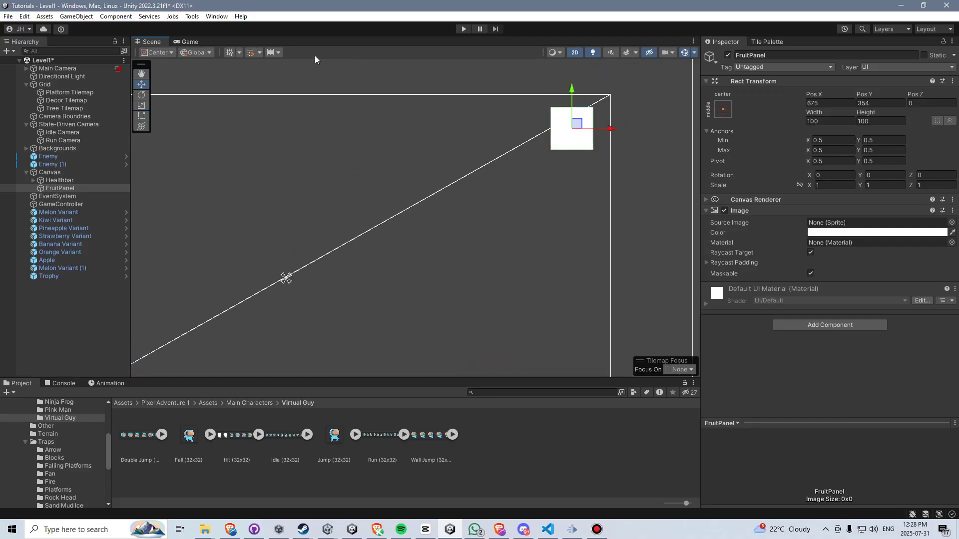
click(188, 42)
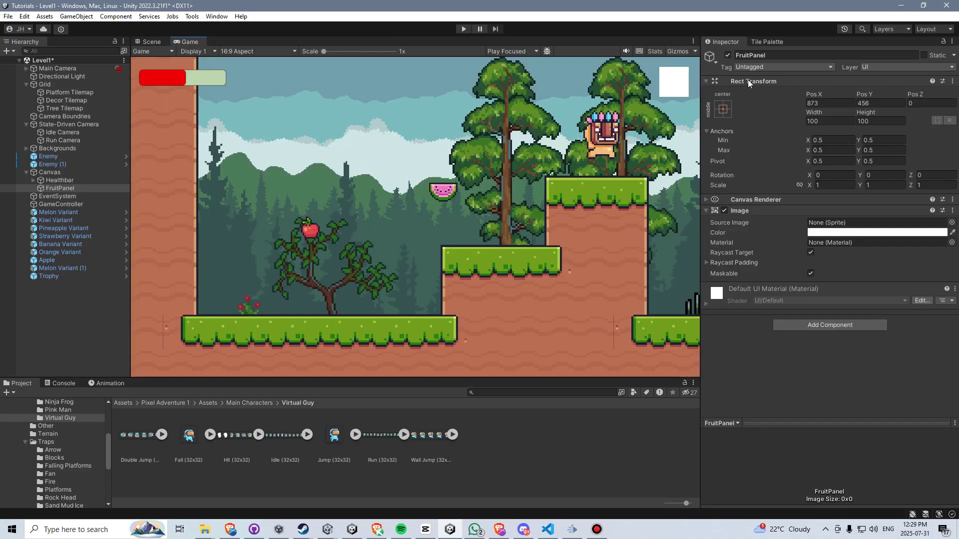
Step: Preview the unanchored FruitPanel at 16:10 aspect and return the Game view to 16:9
click(262, 52)
click(247, 101)
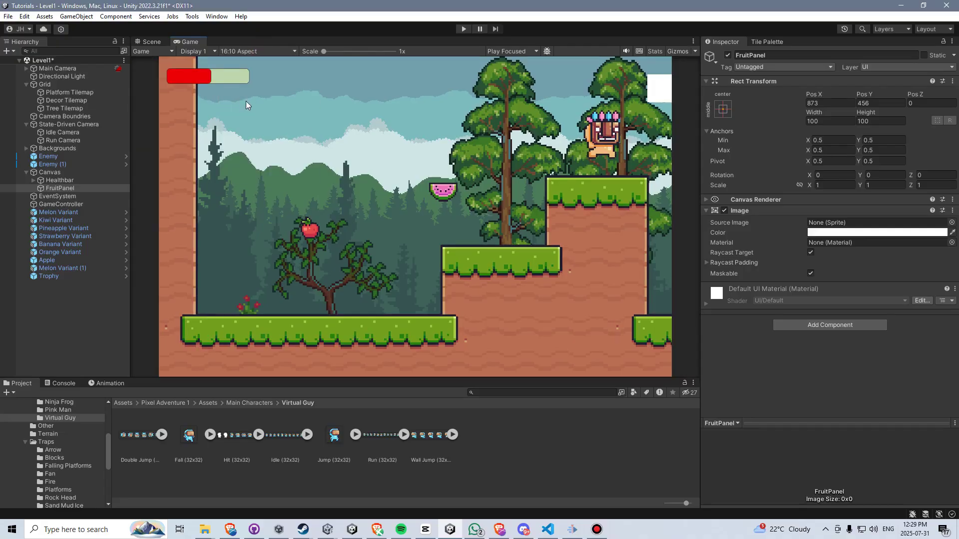
click(247, 52)
click(253, 94)
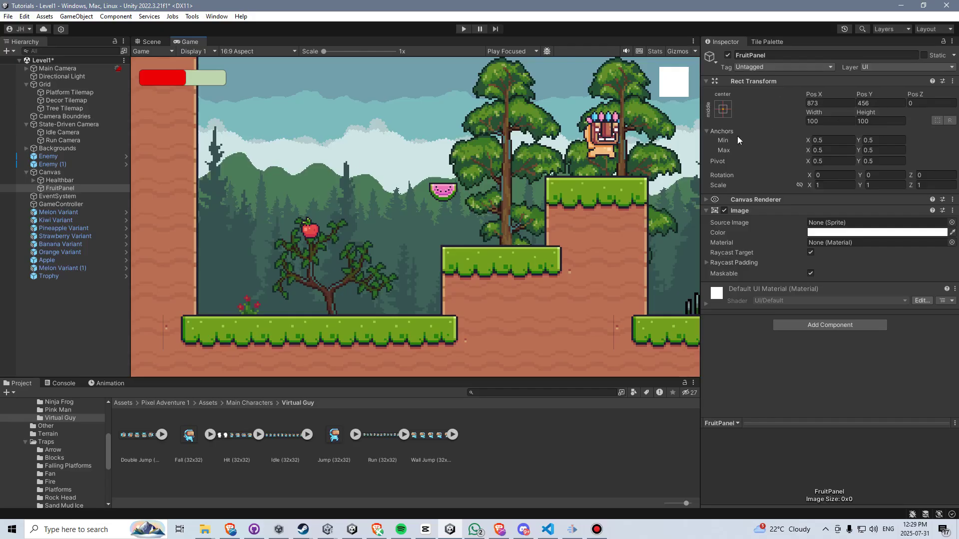
Step: Apply the top-right anchor preset to FruitPanel, also setting its position to that corner
click(724, 110)
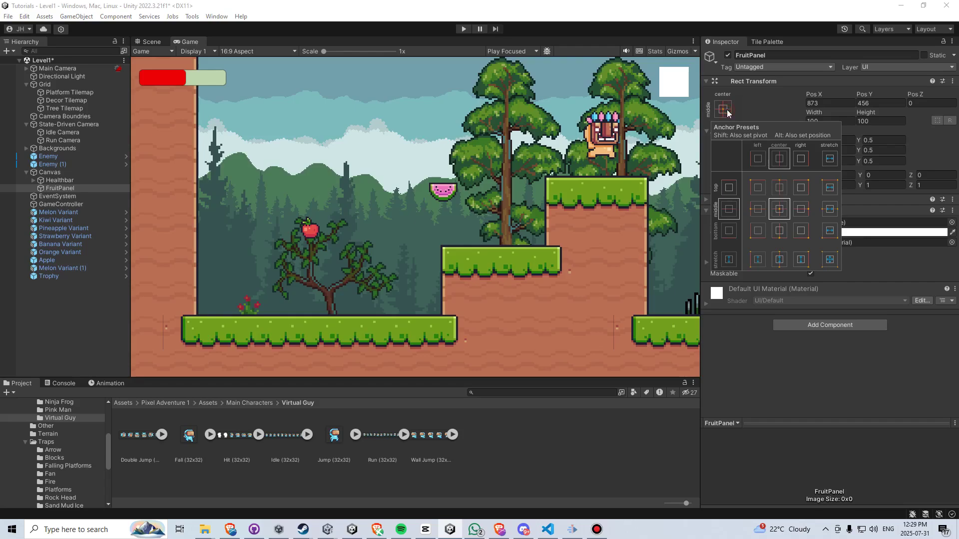
key(shift+alt)
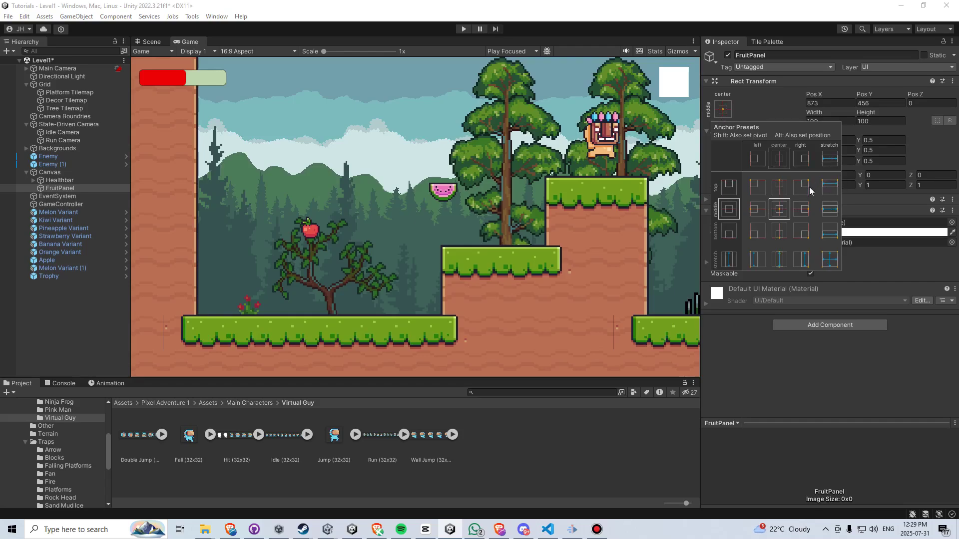
alt+shift+click(804, 188)
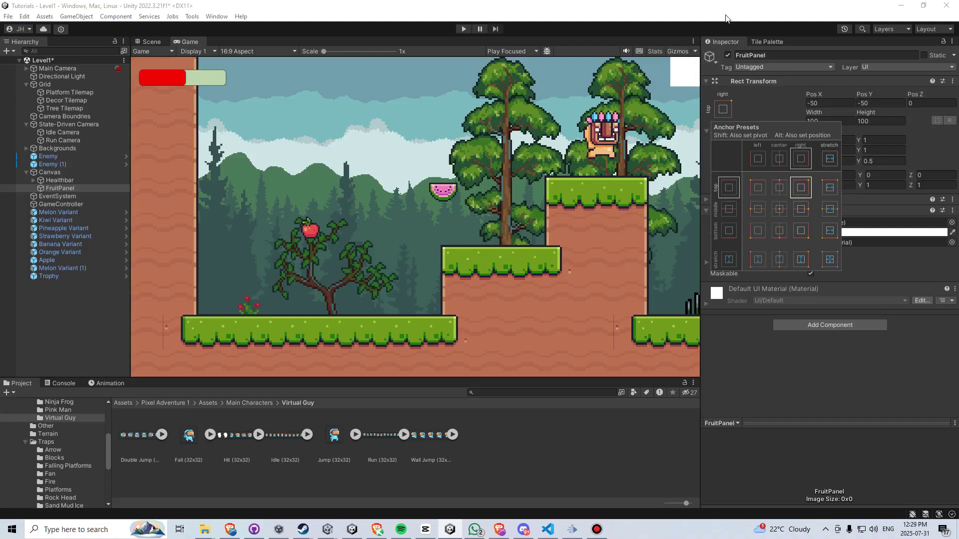
click(552, 22)
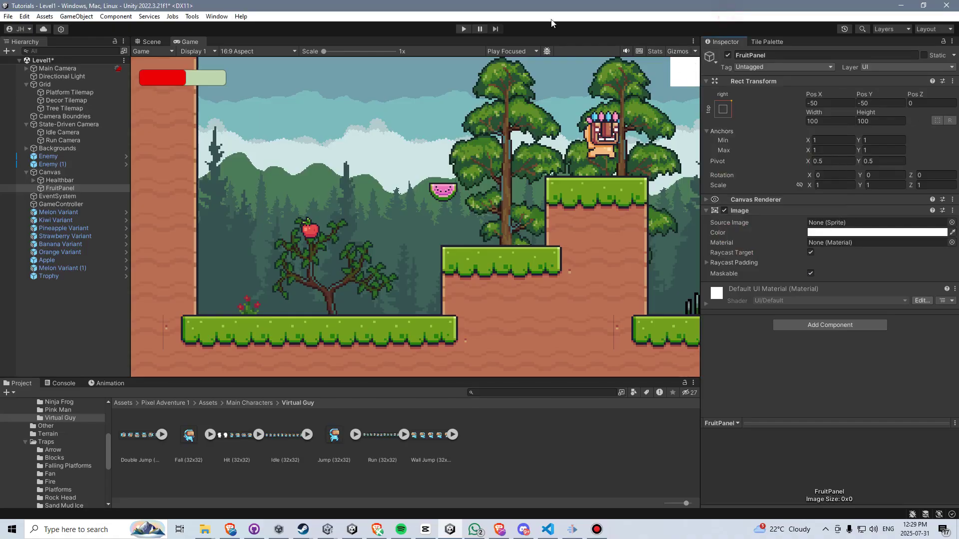
Step: Check the anchored FruitPanel's placement at 16:10 aspect and switch the Game view back to 16:9
click(248, 52)
click(254, 103)
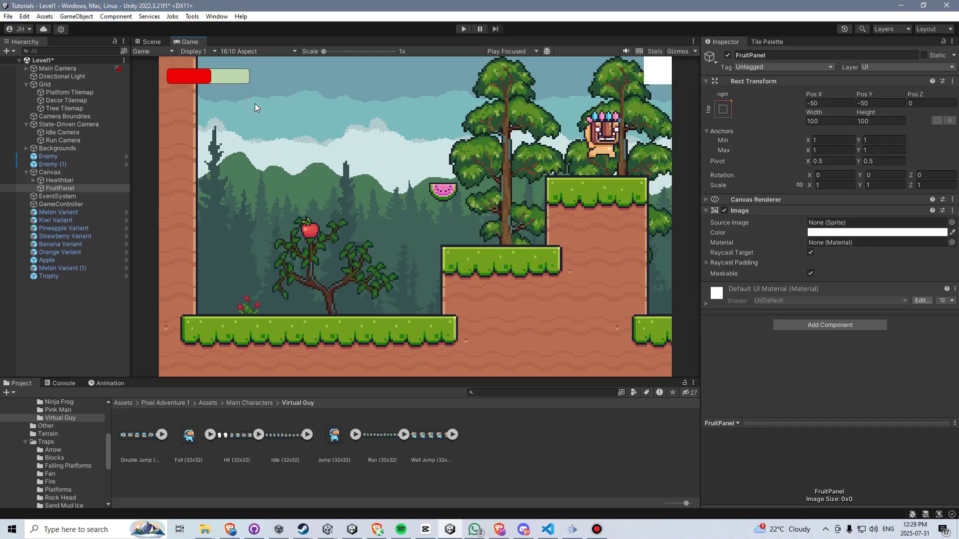
click(243, 52)
click(258, 95)
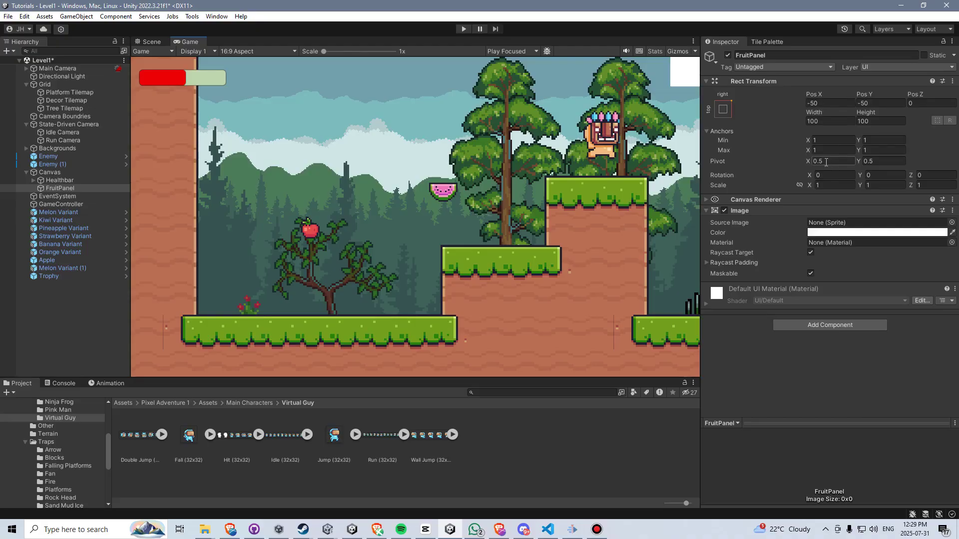
Step: Set FruitPanel's pivot to X 1, Y 1 so it sits at the panel's top-right corner
click(148, 42)
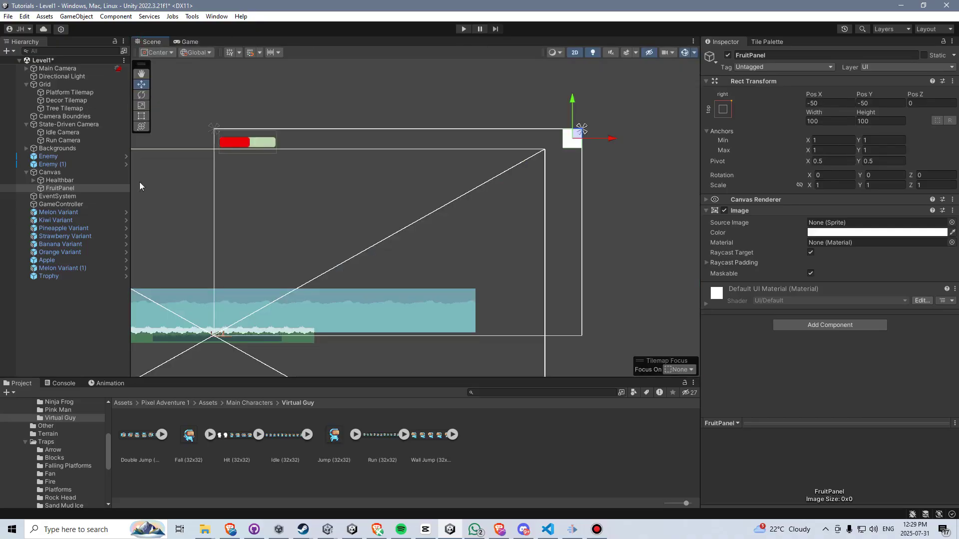
double_click(56, 189)
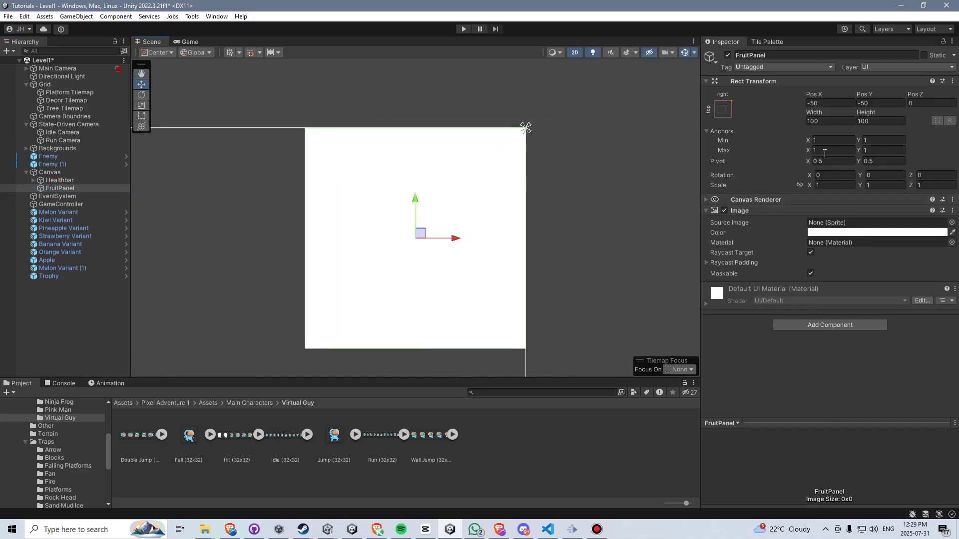
click(820, 159)
text(1)
click(878, 162)
text(1)
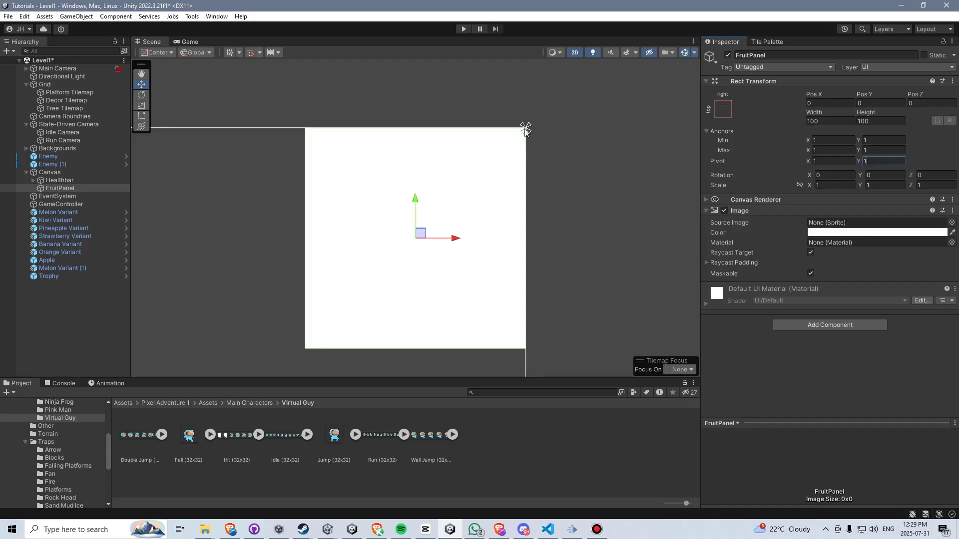
Step: Offset FruitPanel from the screen corner by setting Pos X and Pos Y to -25 each
click(817, 102)
click(187, 43)
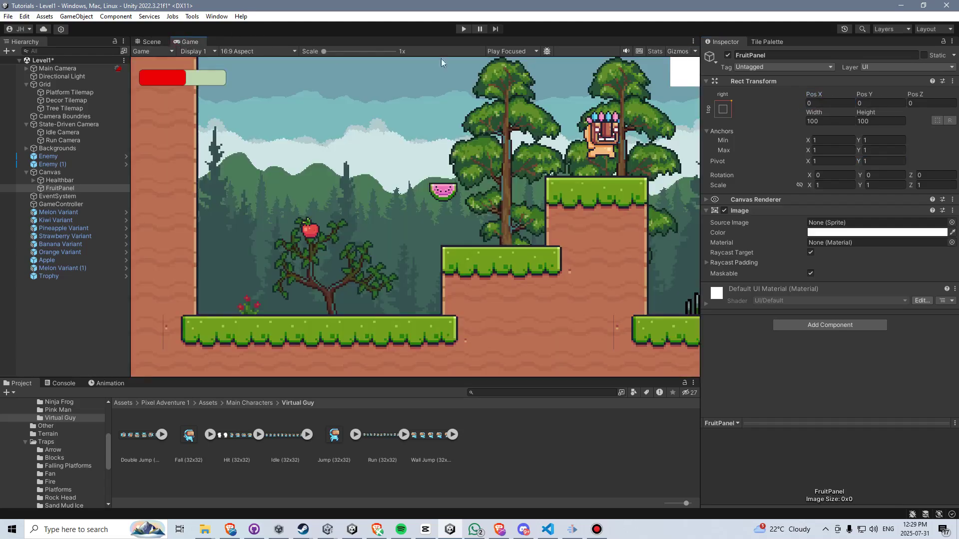
click(834, 102)
text(-25)
key(Tab)
text(-25)
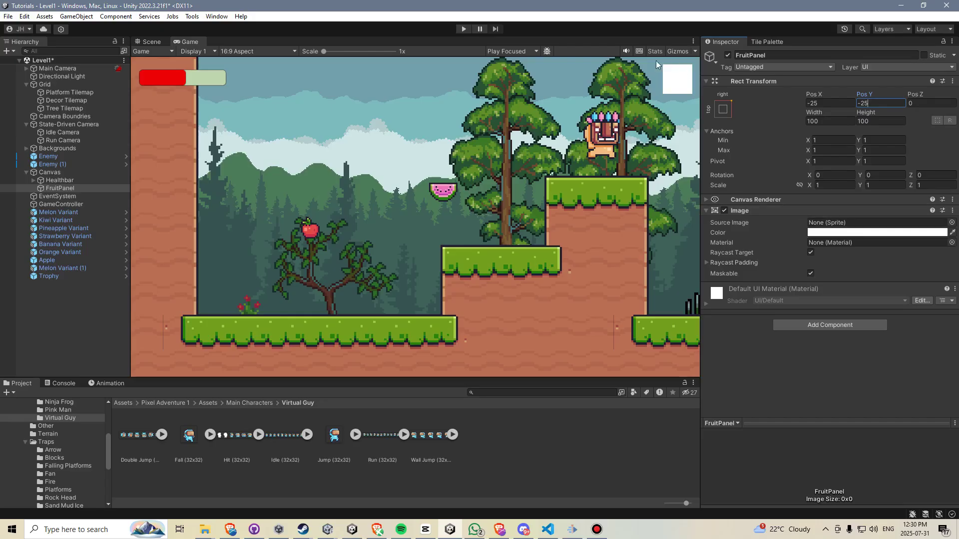
Step: Disable Raycast Target on FruitPanel's image and assign the package sprite 9-Sliced (252x252) as its source image
click(811, 253)
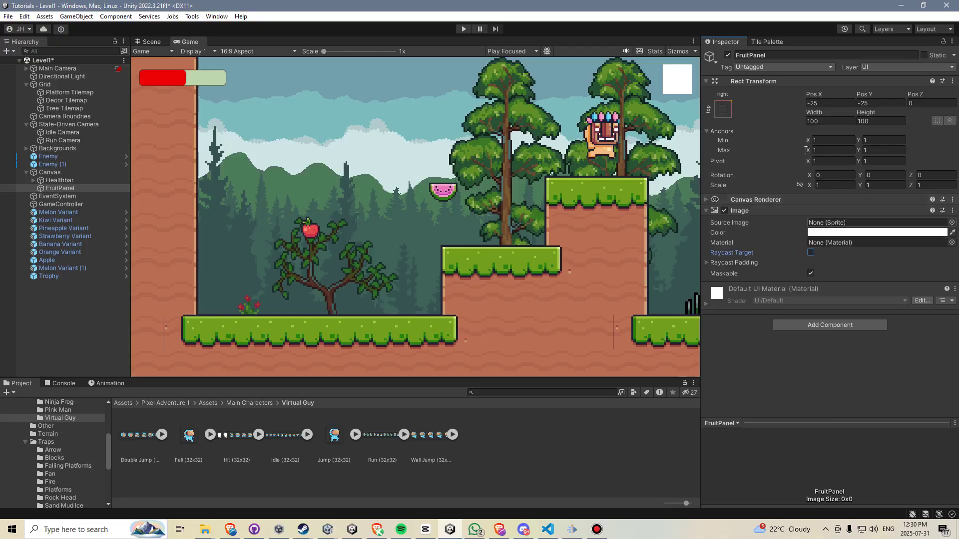
click(951, 223)
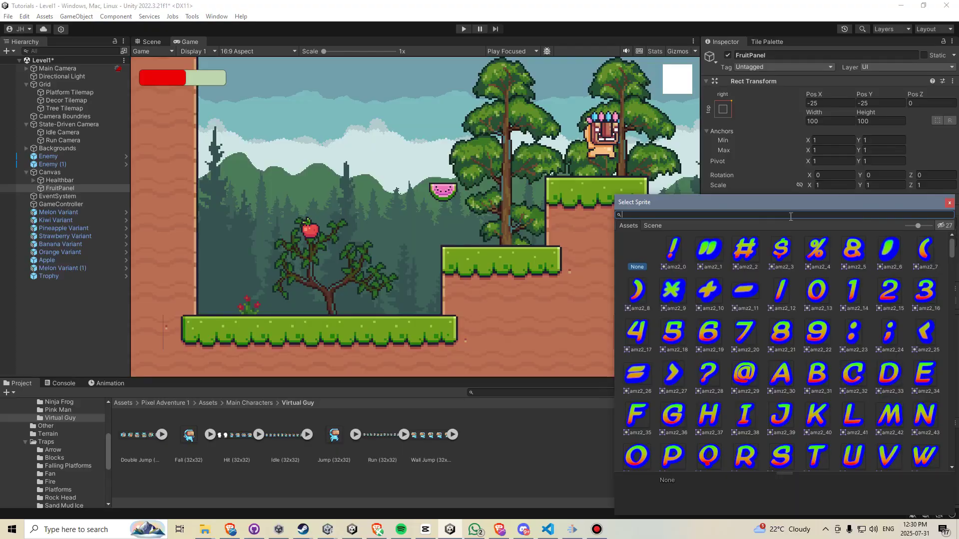
text(9)
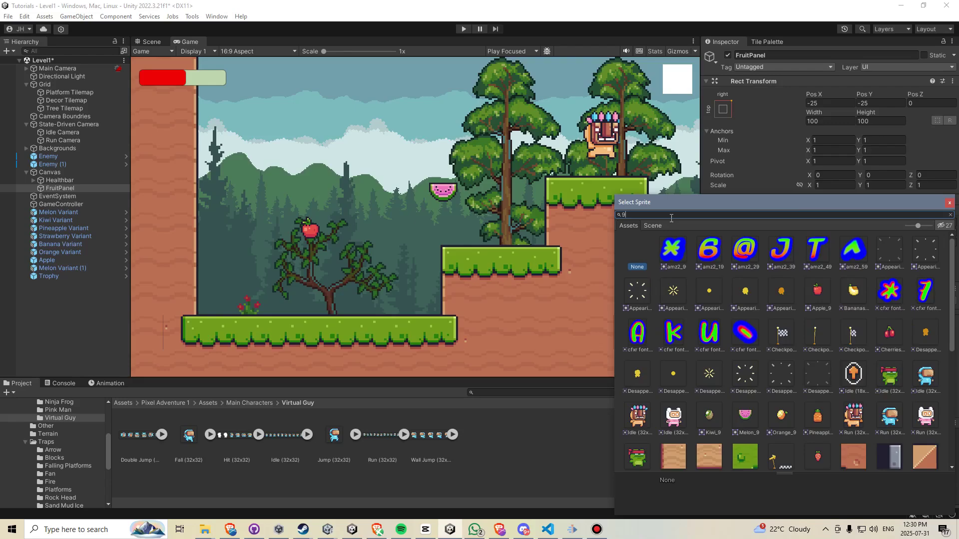
text(-)
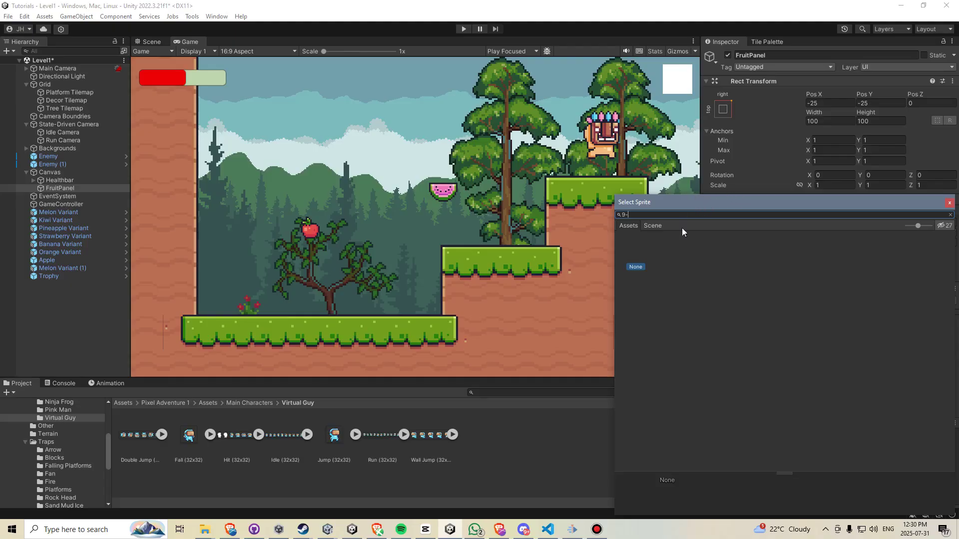
click(946, 229)
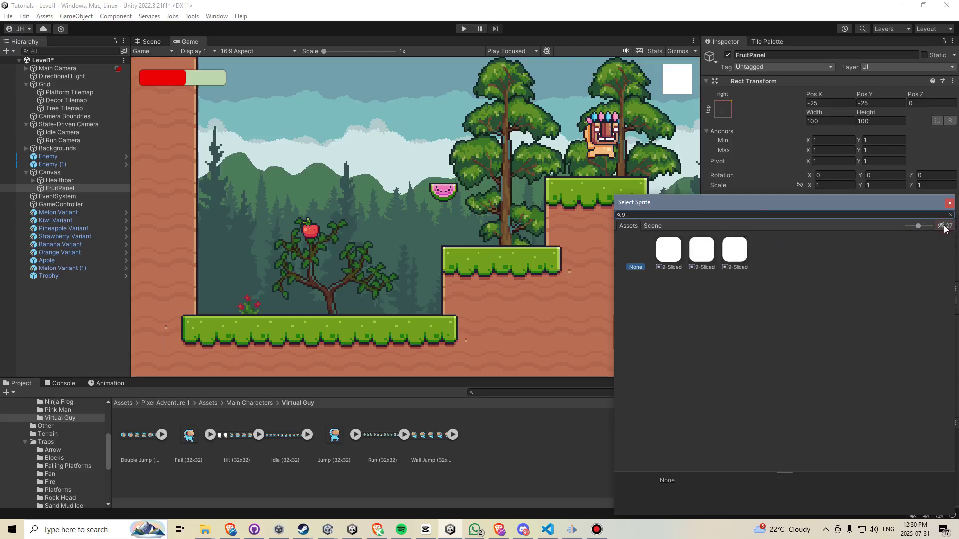
click(676, 256)
click(701, 250)
click(732, 248)
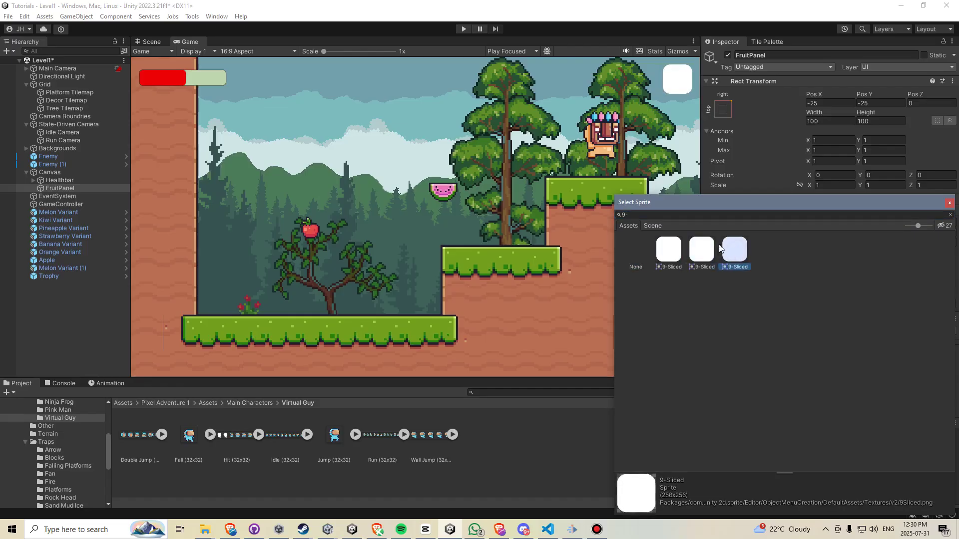
click(673, 261)
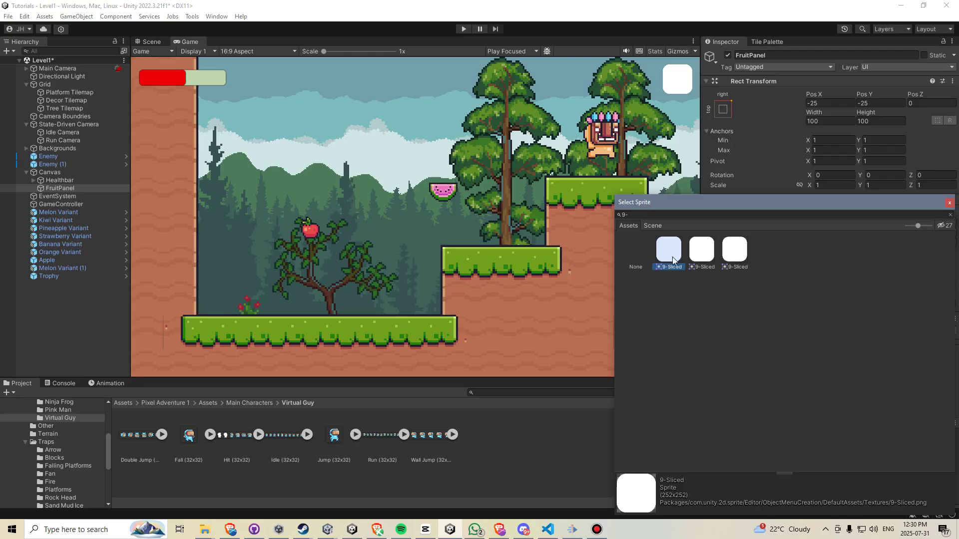
click(949, 203)
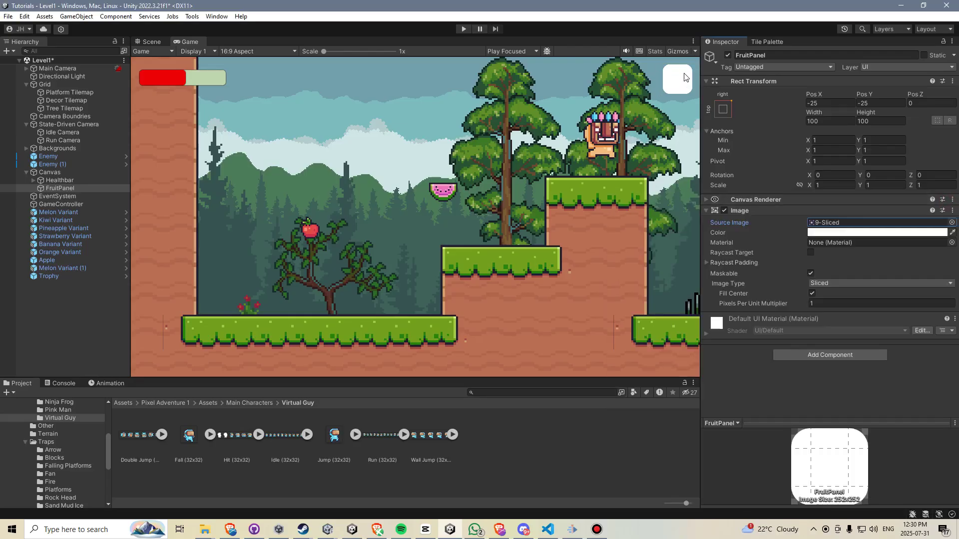
Step: Try a Pixels Per Unit Multiplier of 0.2 on FruitPanel's image and set it back to 1
click(775, 302)
text(0.2)
key(BackSpace)
key(BackSpace)
key(BackSpace)
text(1)
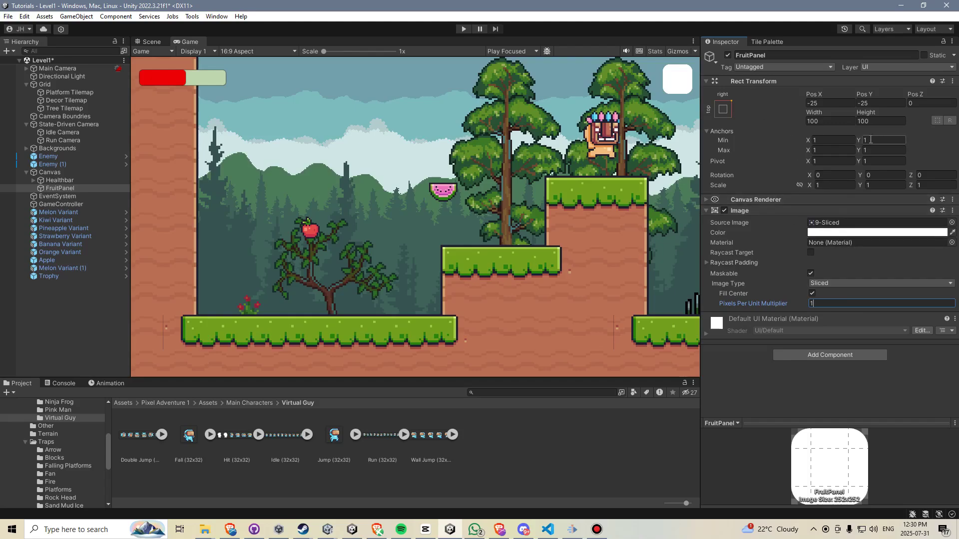
Step: Set FruitPanel's image color to dark grey 434343 with an alpha of 0.5
click(836, 232)
drag(882, 307, 860, 326)
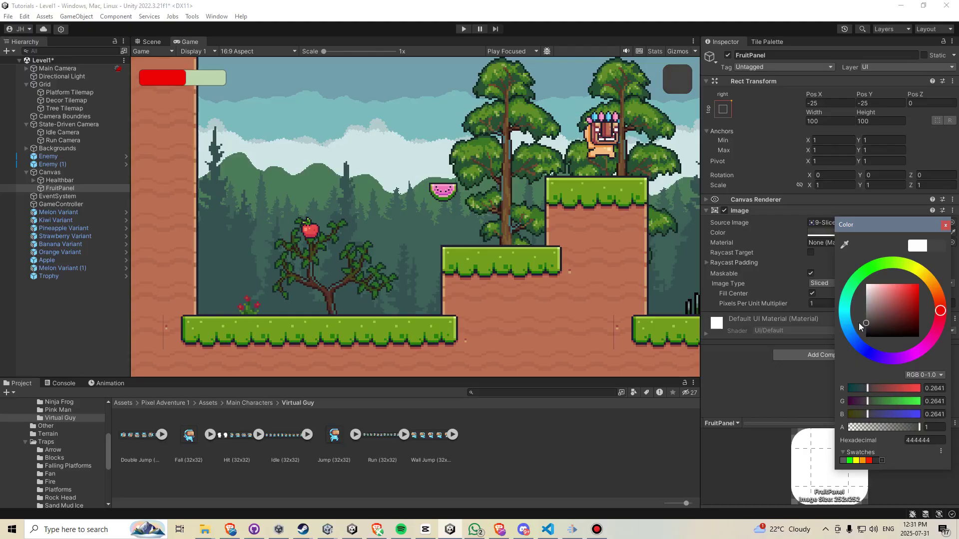
click(945, 225)
click(913, 232)
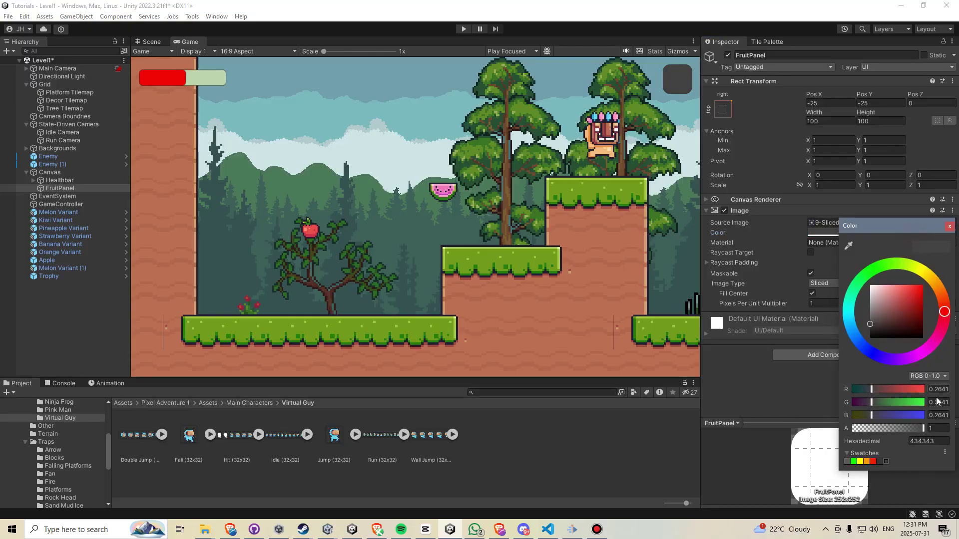
click(940, 429)
text(.5)
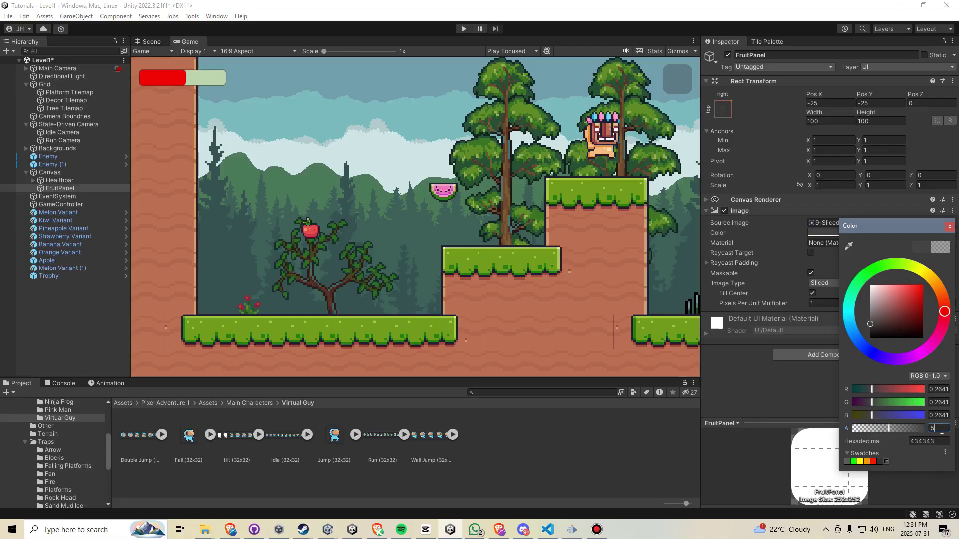
Step: Add a UI Image as a child of FruitPanel and name it Icon
click(83, 189)
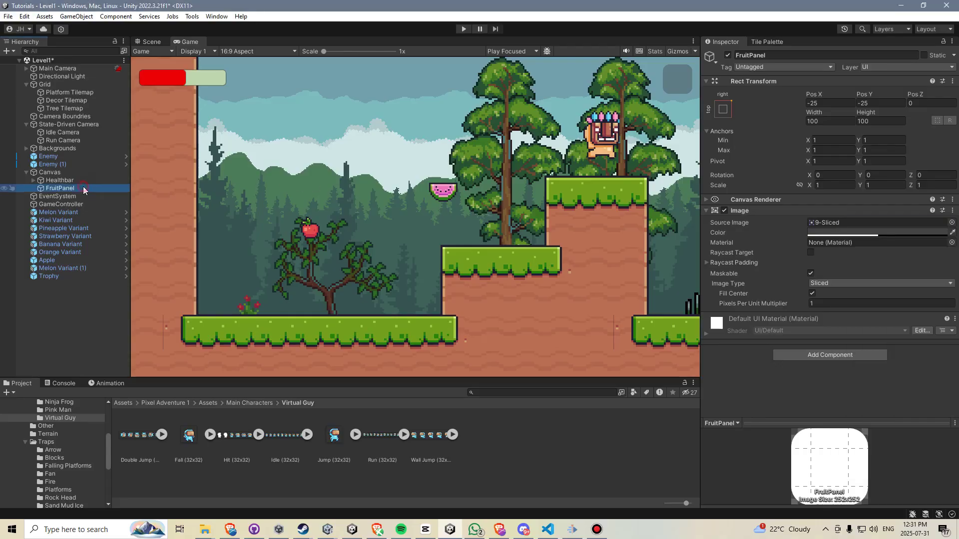
right_click(80, 188)
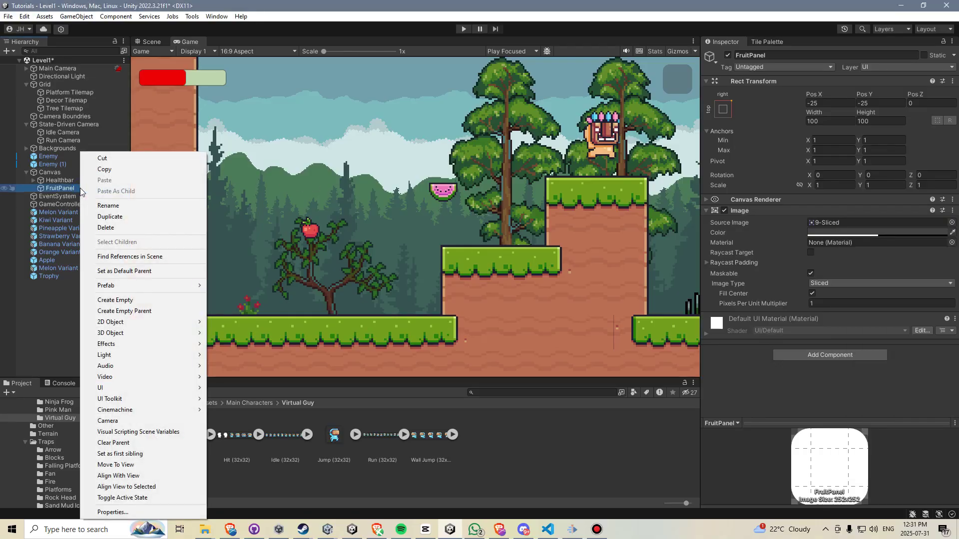
mouse_move(155, 388)
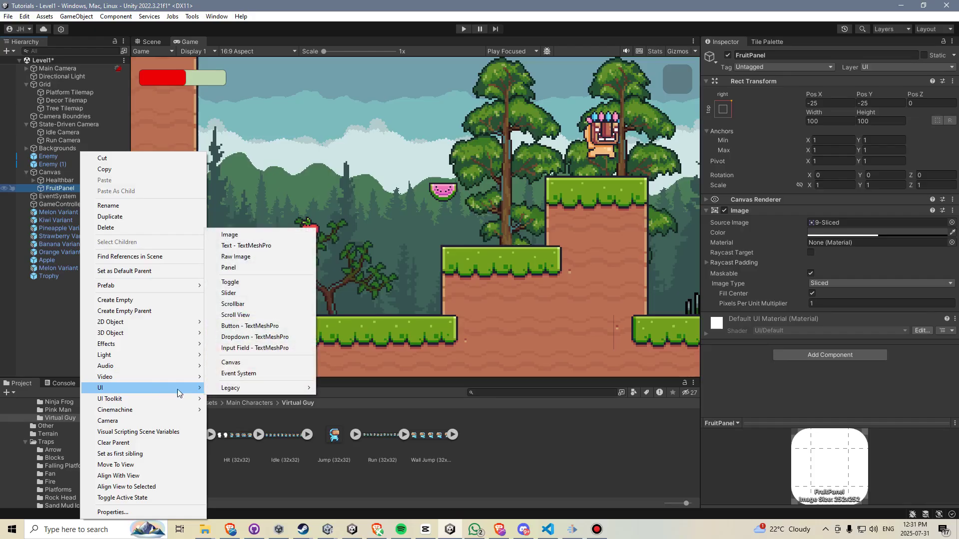
click(250, 235)
text(Icon)
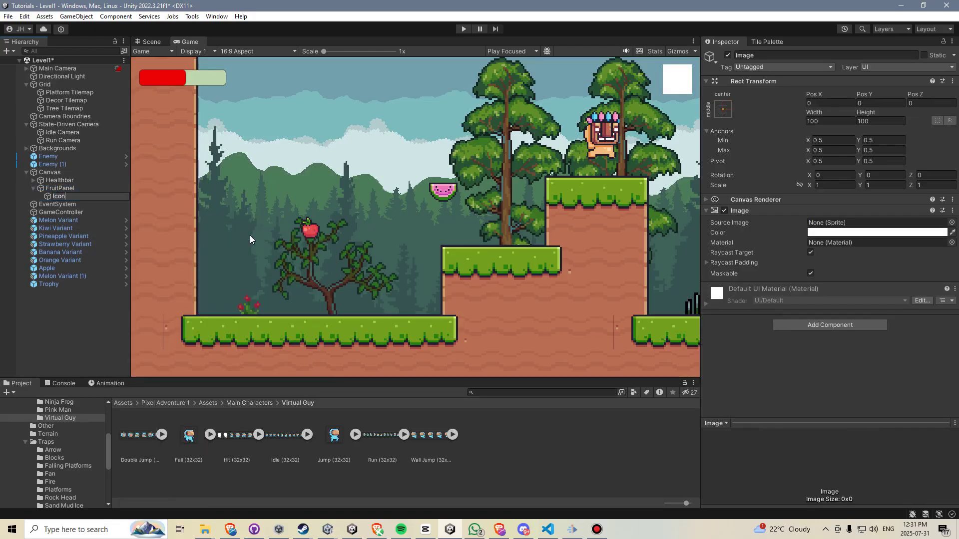
key(Return)
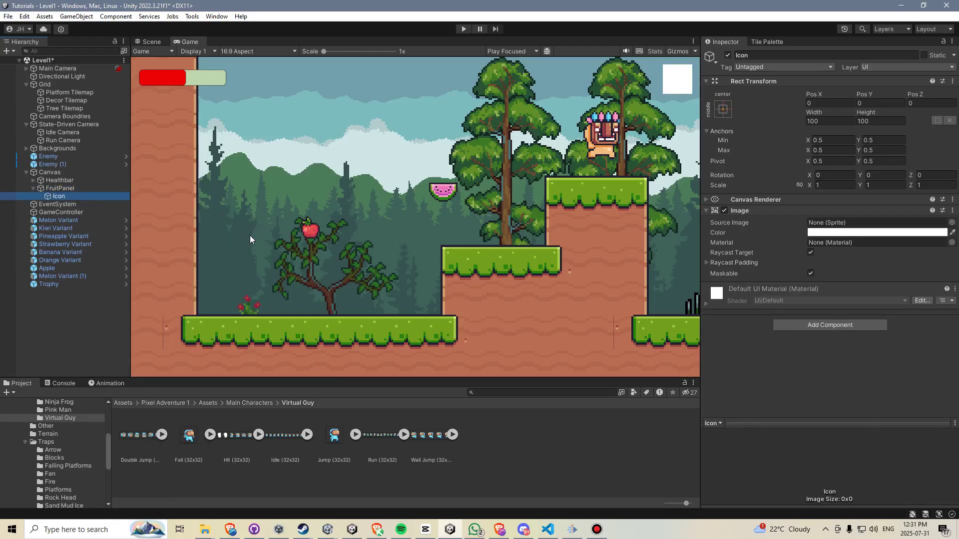
Step: Assign the Apple_0 sprite as Icon's source image and disable its Raycast Target
click(952, 222)
text(apple)
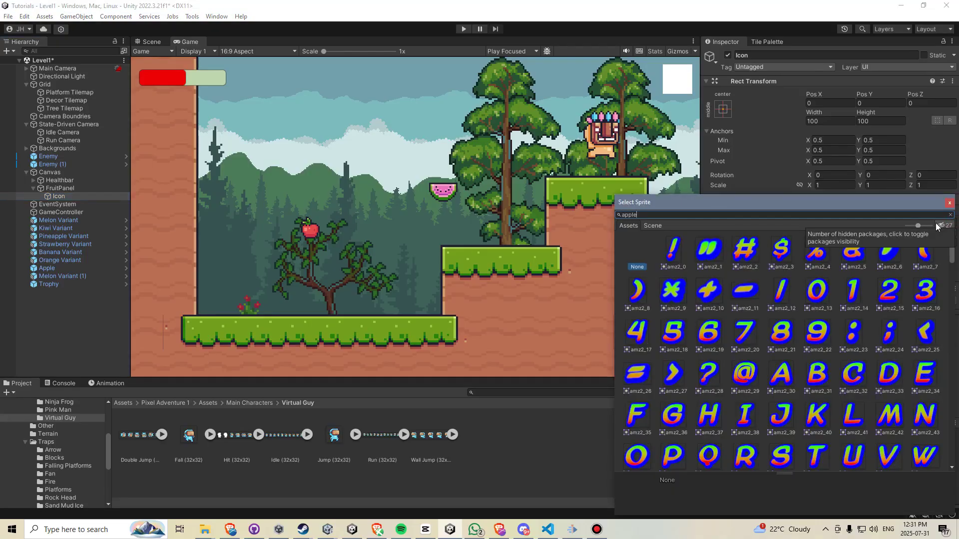
click(670, 248)
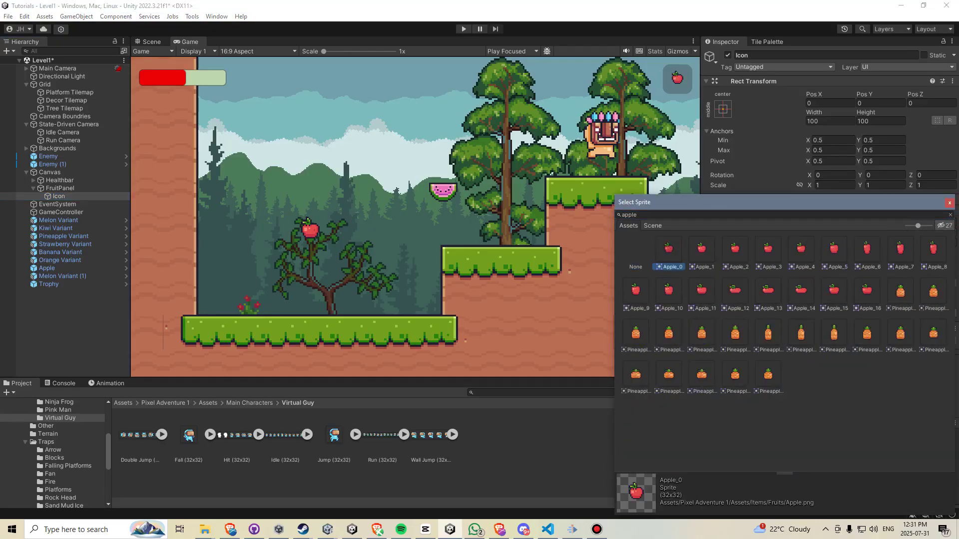
click(949, 203)
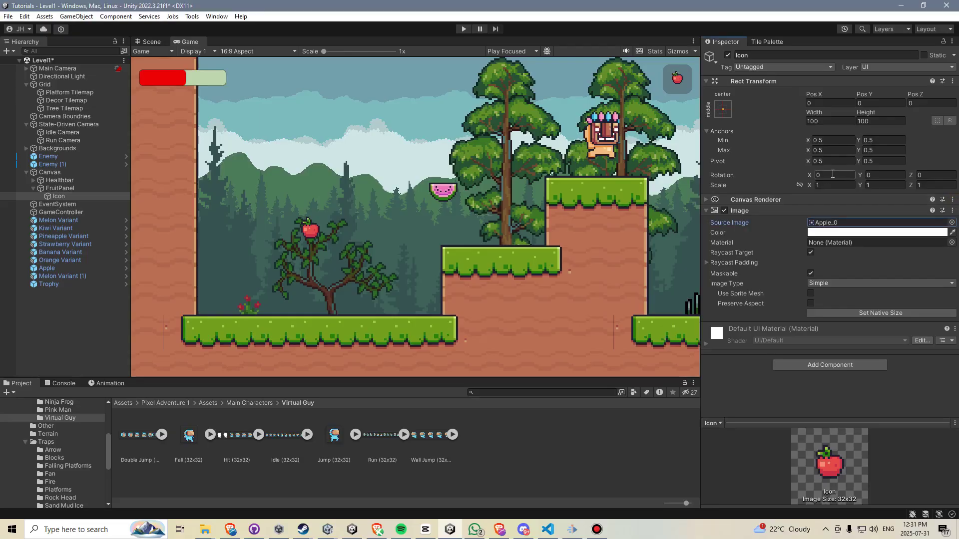
click(810, 252)
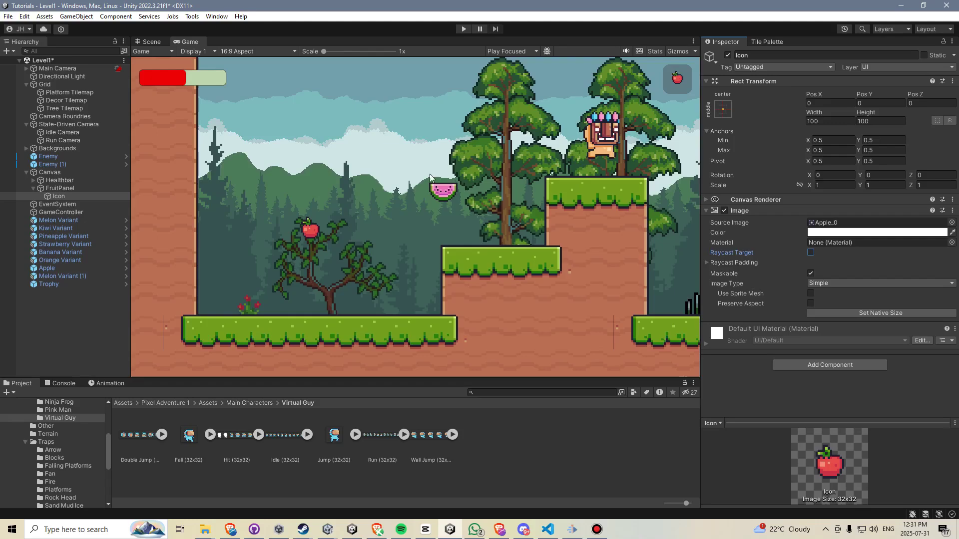
Step: Add a TextMeshPro text named TextCounter as a child of FruitPanel and set its text to x1
right_click(76, 189)
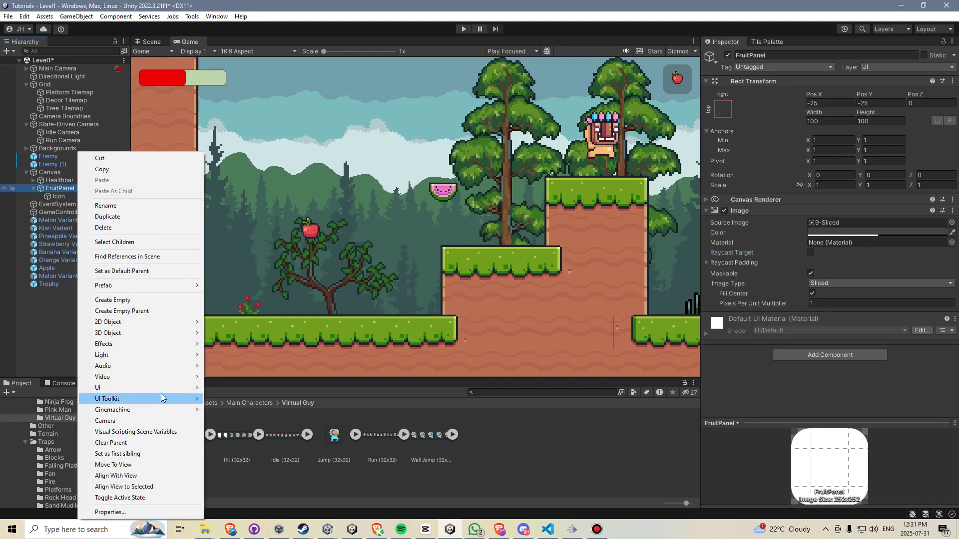
mouse_move(163, 389)
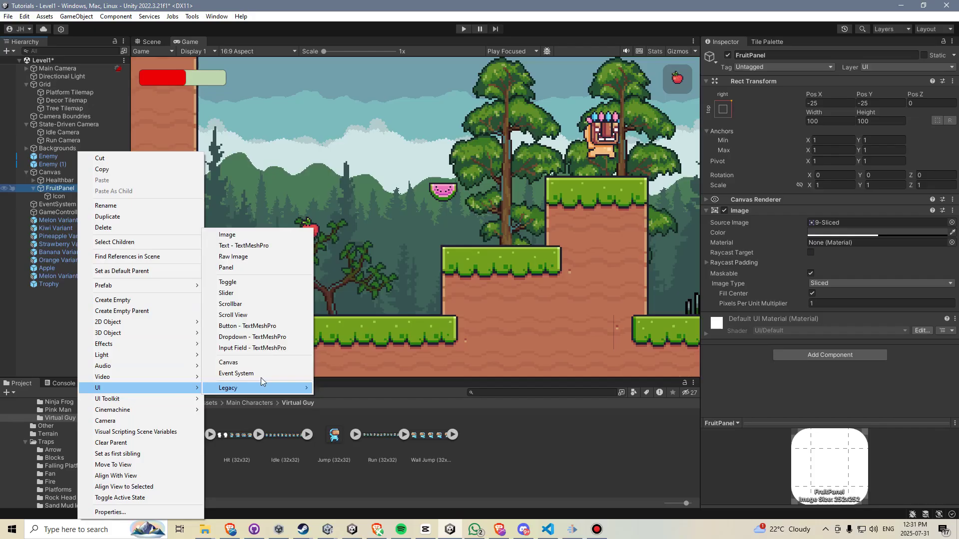
click(252, 245)
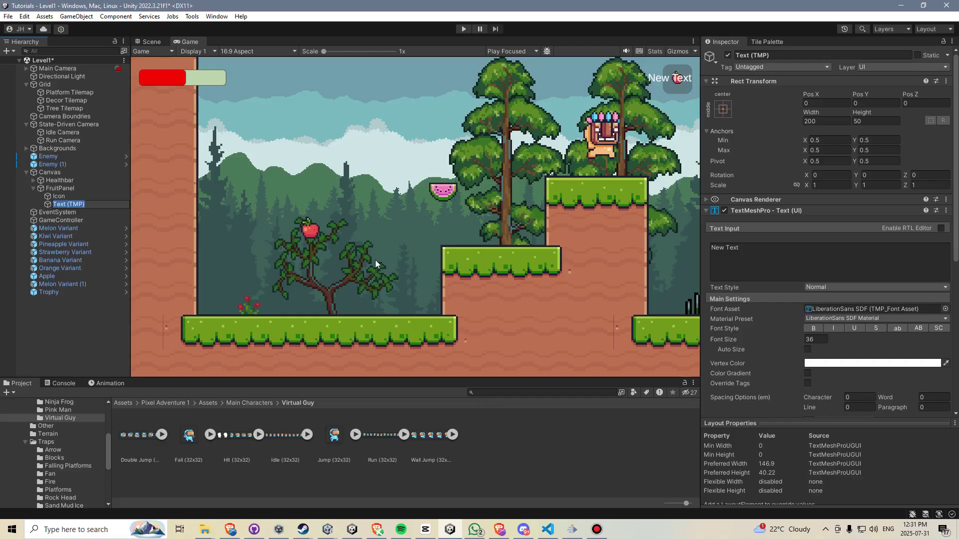
text(TextCounter)
key(Return)
click(781, 243)
text(x1)
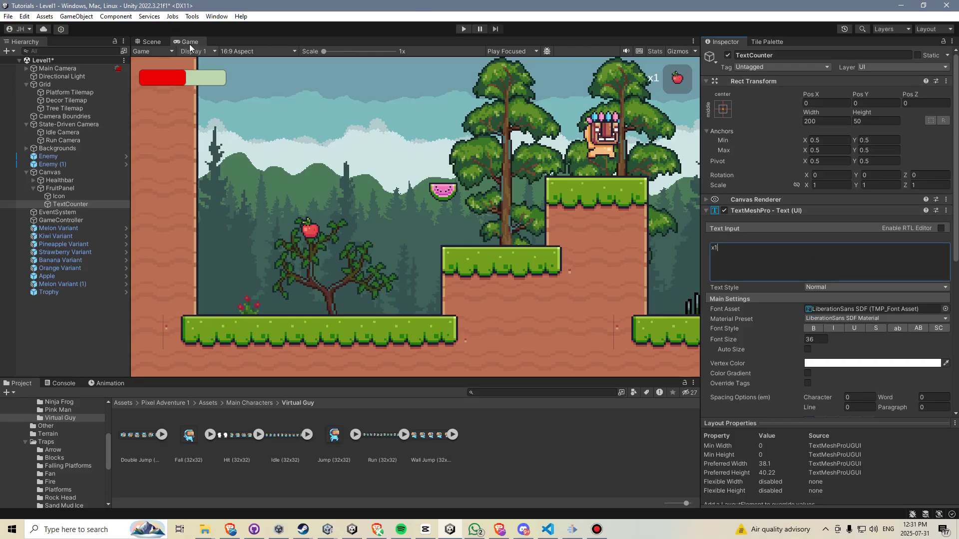
Step: Widen FruitPanel leftward in the Scene view with the Rect tool to a width of about 216
click(152, 42)
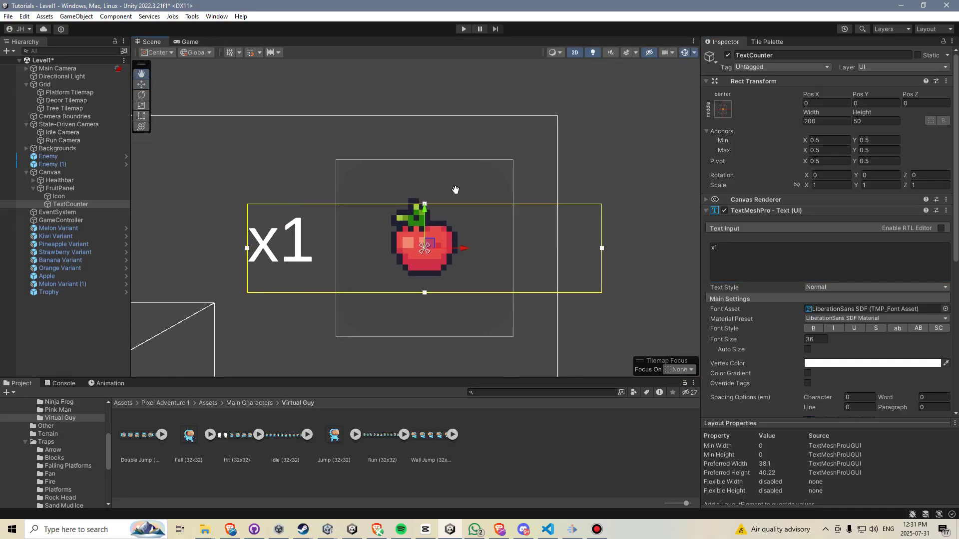
click(75, 192)
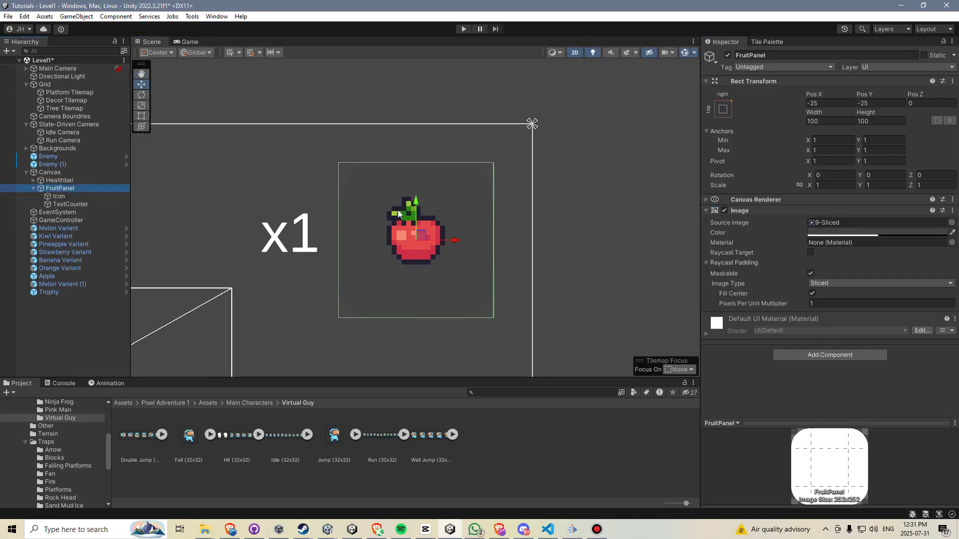
key(t)
scroll(401, 193, down, 1)
middle_drag(353, 219, 381, 209)
drag(375, 208, 215, 218)
middle_drag(352, 201, 436, 192)
scroll(397, 179, down, 1)
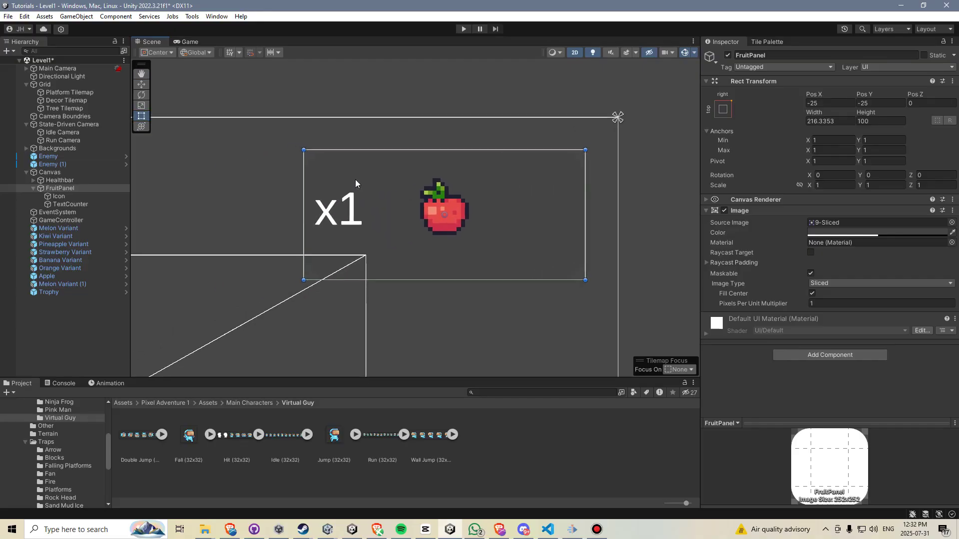
Step: Move Icon left to about Pos X -54 and TextCounter right to about Pos X 118 inside FruitPanel
click(65, 196)
key(w)
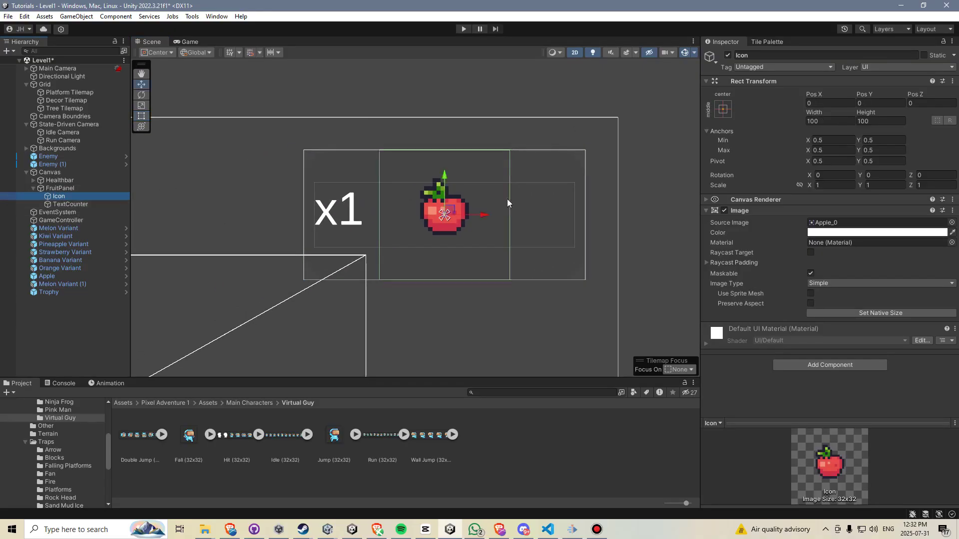
drag(487, 214, 538, 223)
click(75, 204)
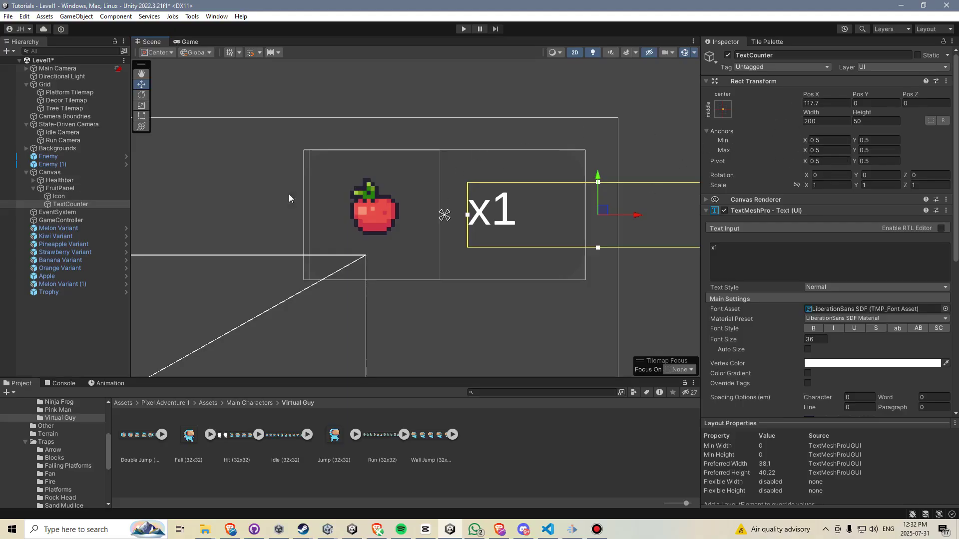
Step: Set Icon's pivot X to 0 and apply the middle-left anchor preset including position, so it aligns with FruitPanel's left edge
click(61, 197)
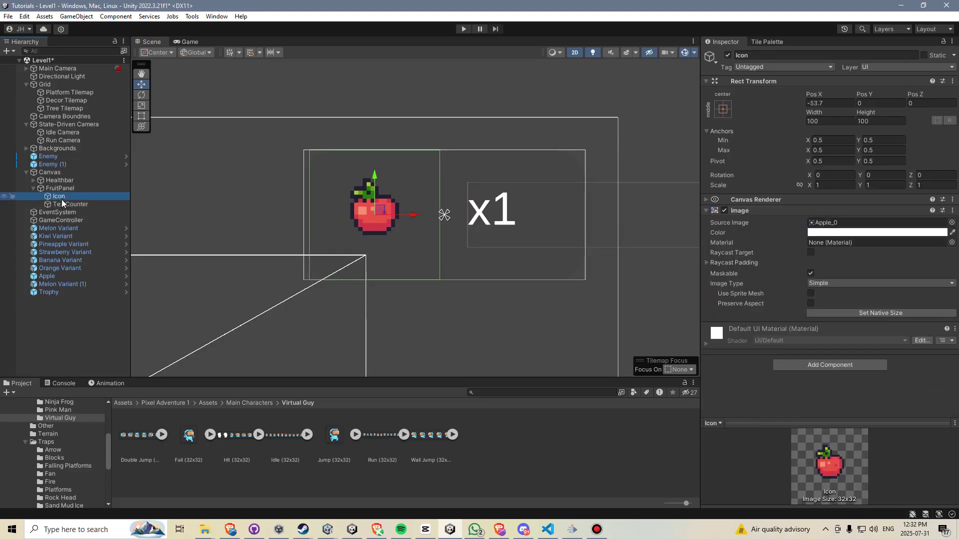
click(832, 165)
text(0)
click(844, 104)
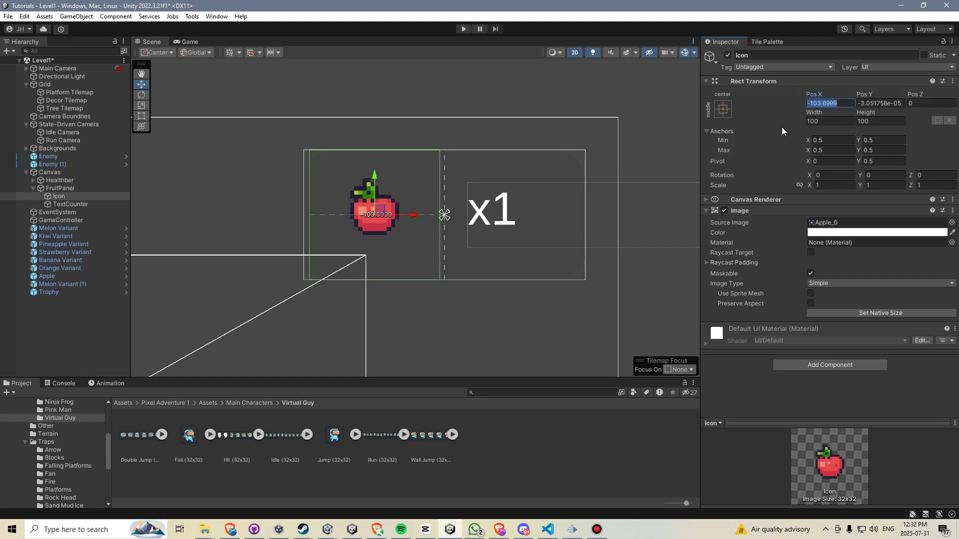
click(722, 109)
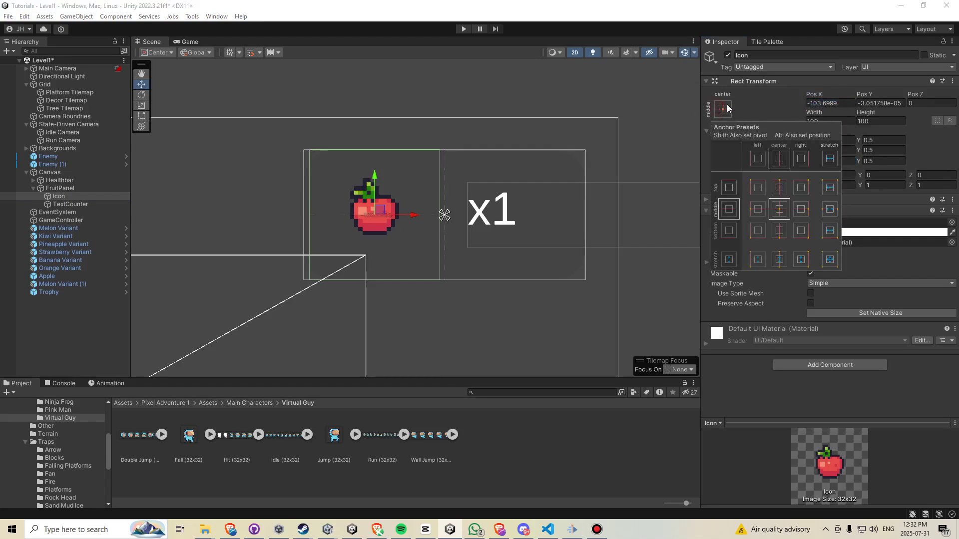
key(alt)
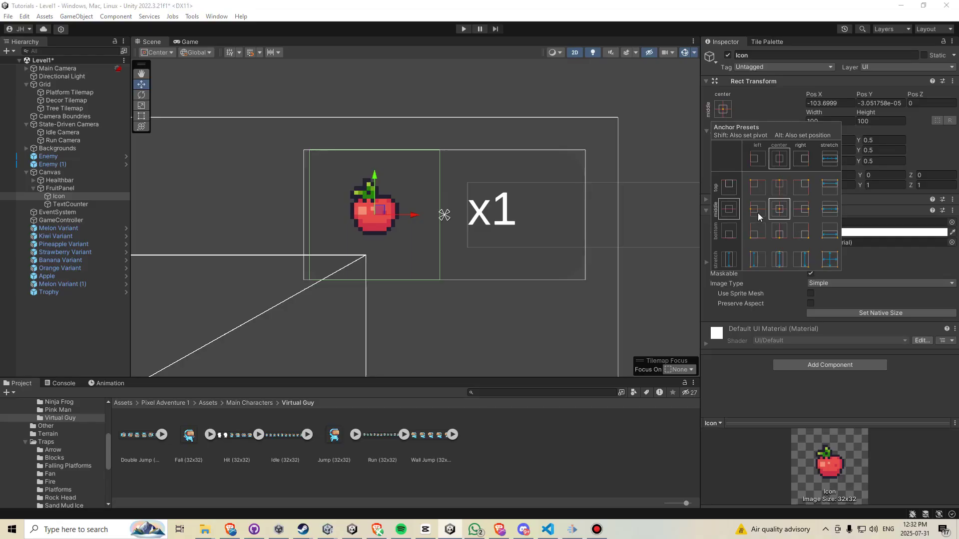
alt+click(757, 211)
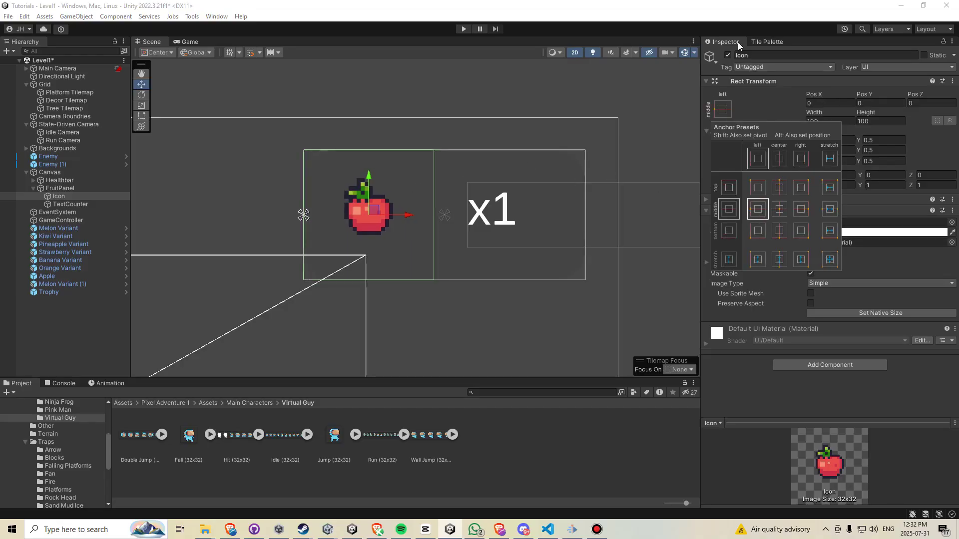
click(762, 29)
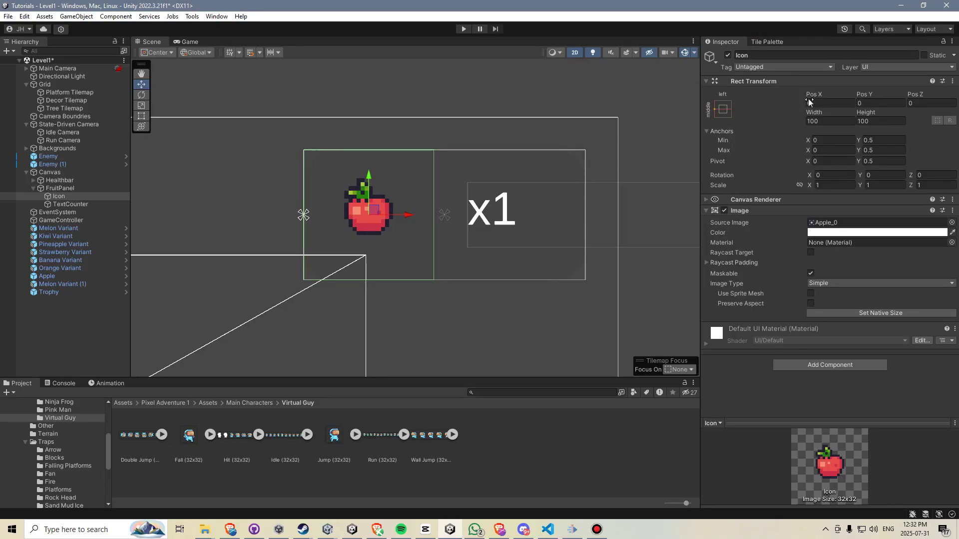
Step: Set TextCounter's pivot X to 1 and apply the middle-right anchor preset including position
click(77, 203)
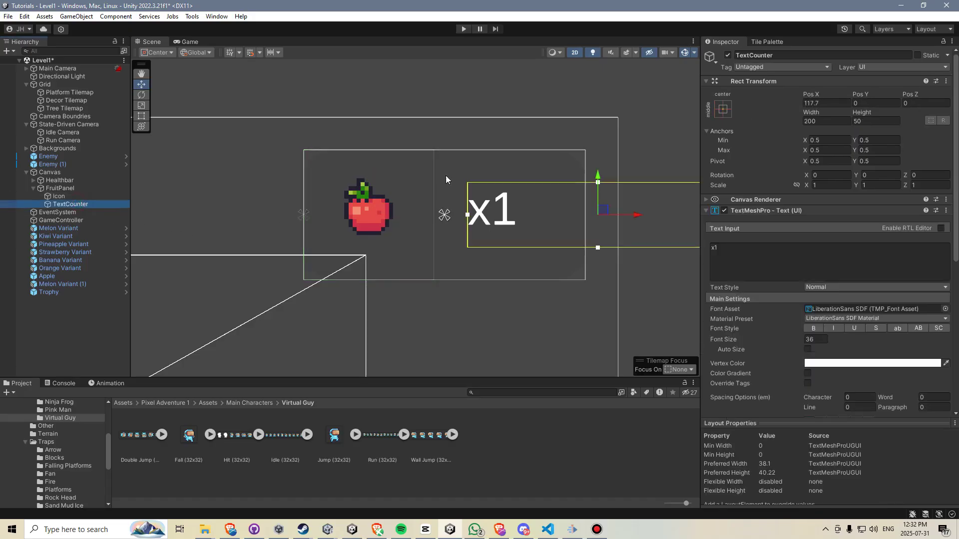
click(824, 160)
text(1)
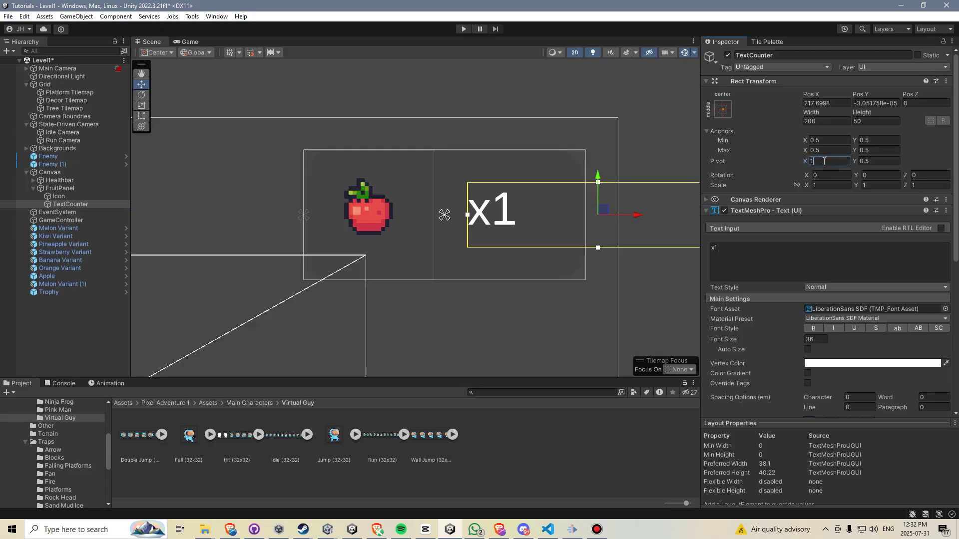
click(723, 109)
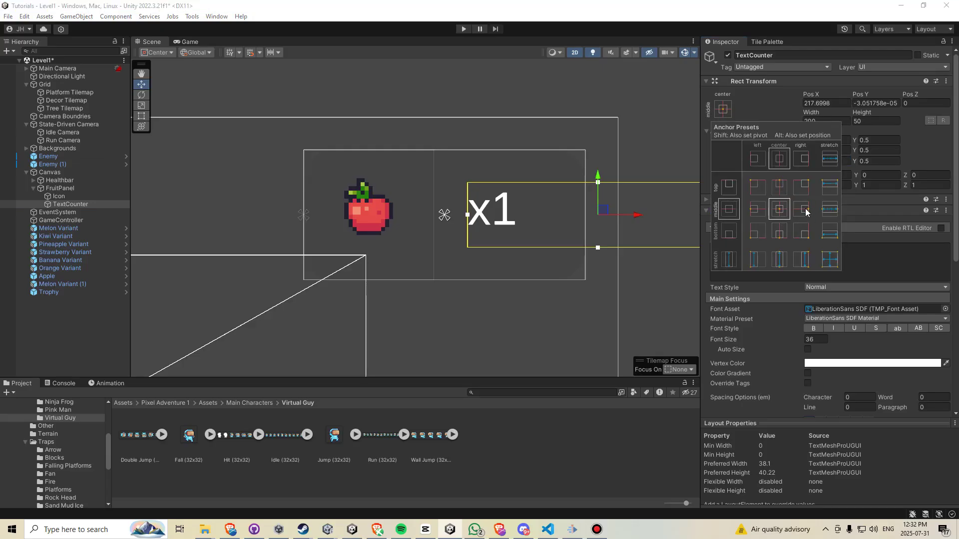
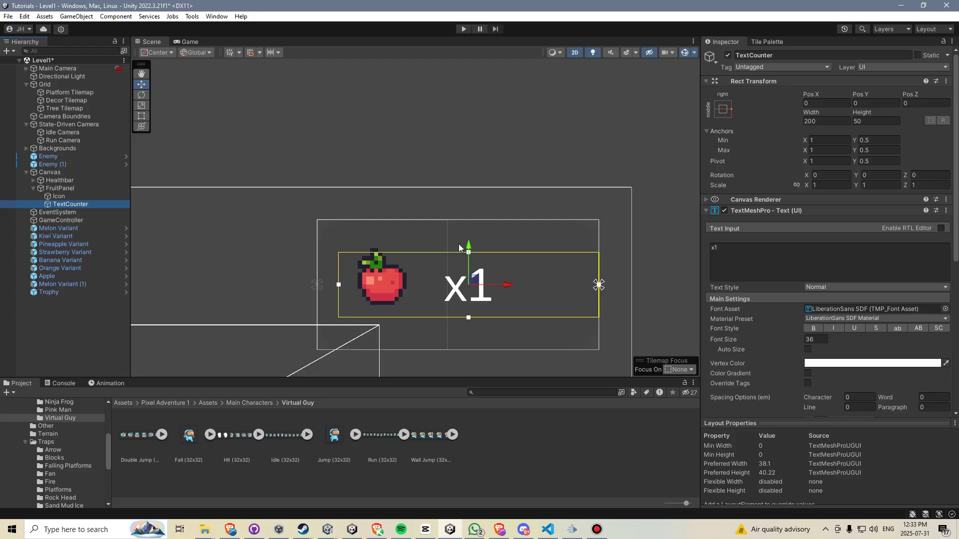
Step: Set TextCounter's minimum anchor X to 0.5 so its anchors span the right half of FruitPanel
click(66, 189)
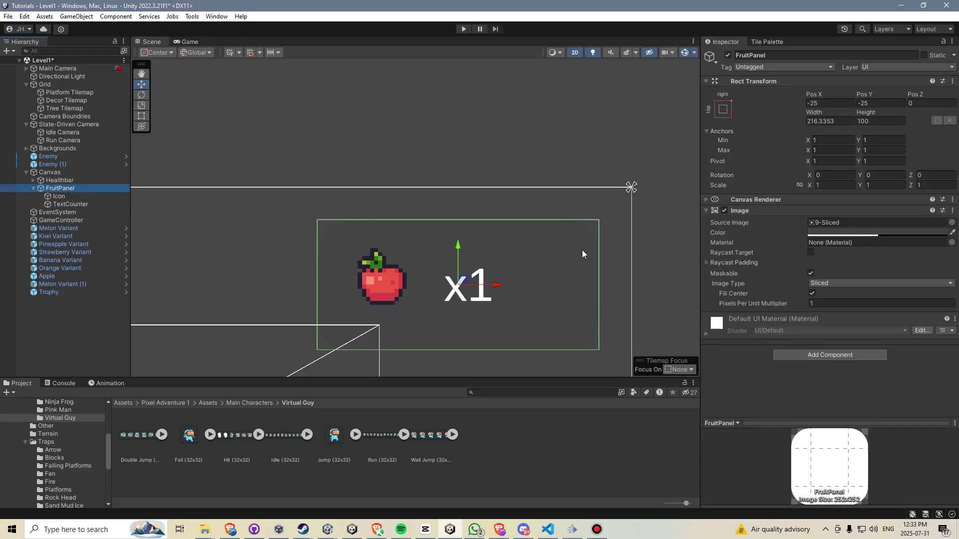
click(150, 41)
click(70, 204)
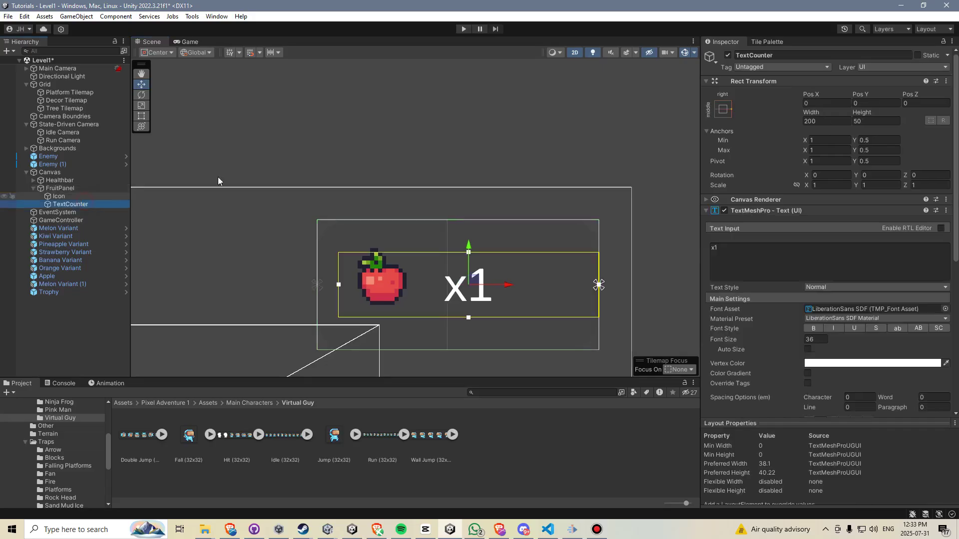
click(833, 139)
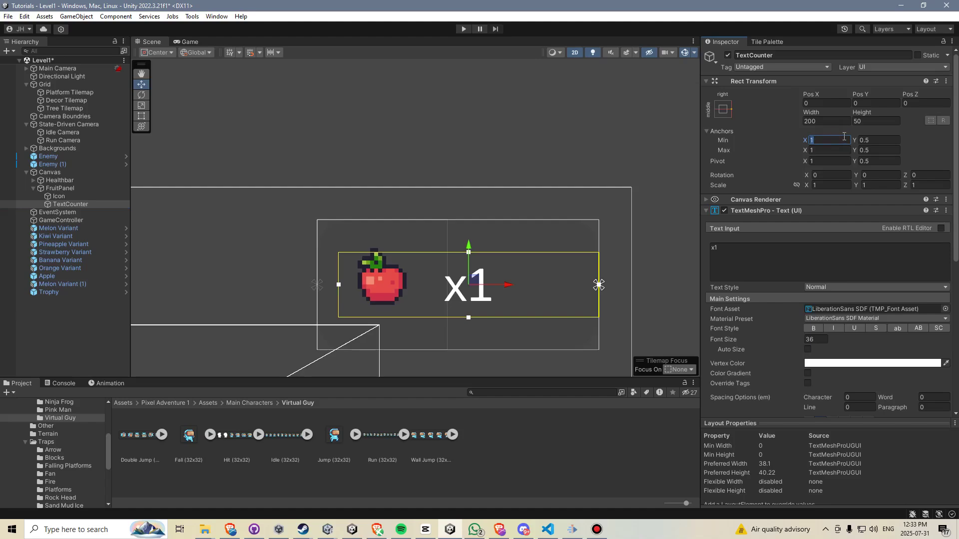
text(.5)
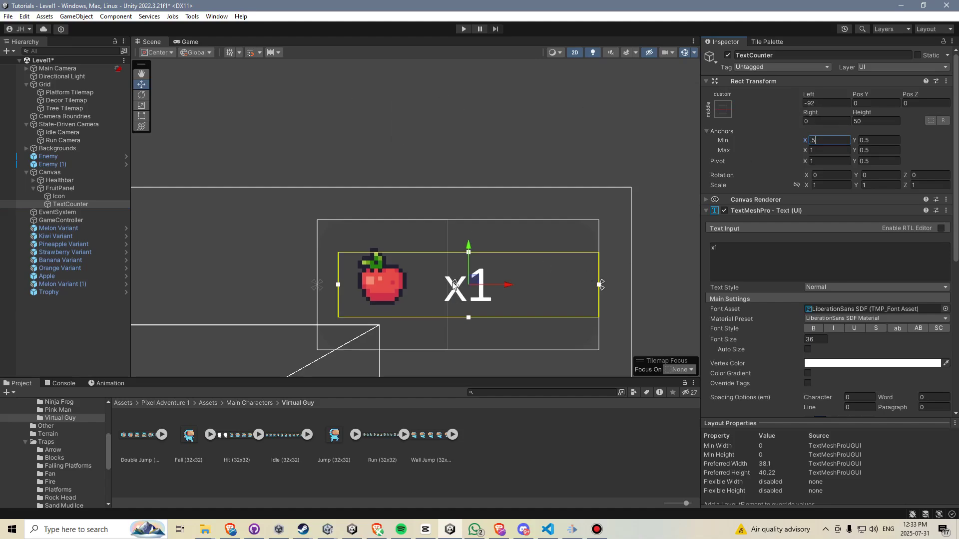
Step: Set TextCounter's minimum anchor Y to 0 and maximum anchor Y to 1 so its anchors span FruitPanel's full height
scroll(455, 284, up, 3)
click(460, 278)
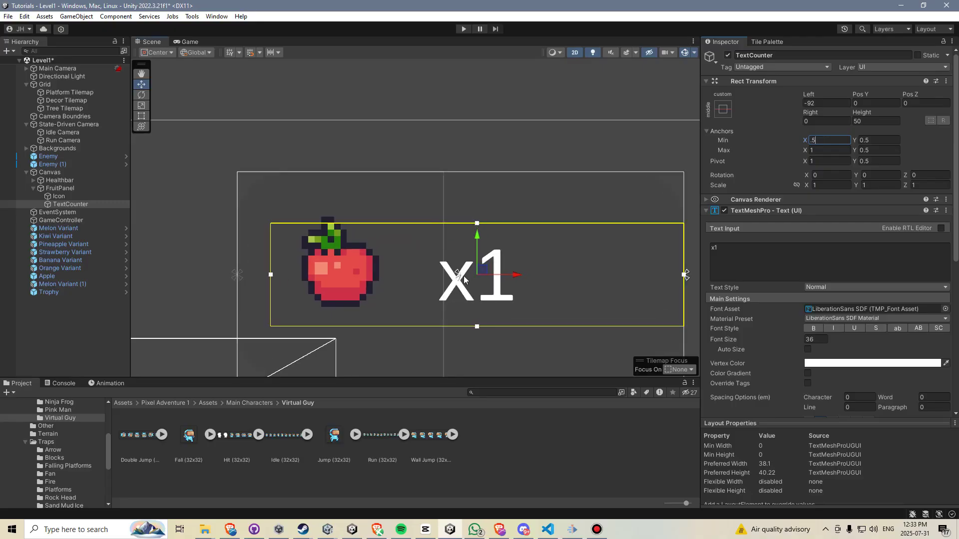
middle_drag(482, 265, 439, 285)
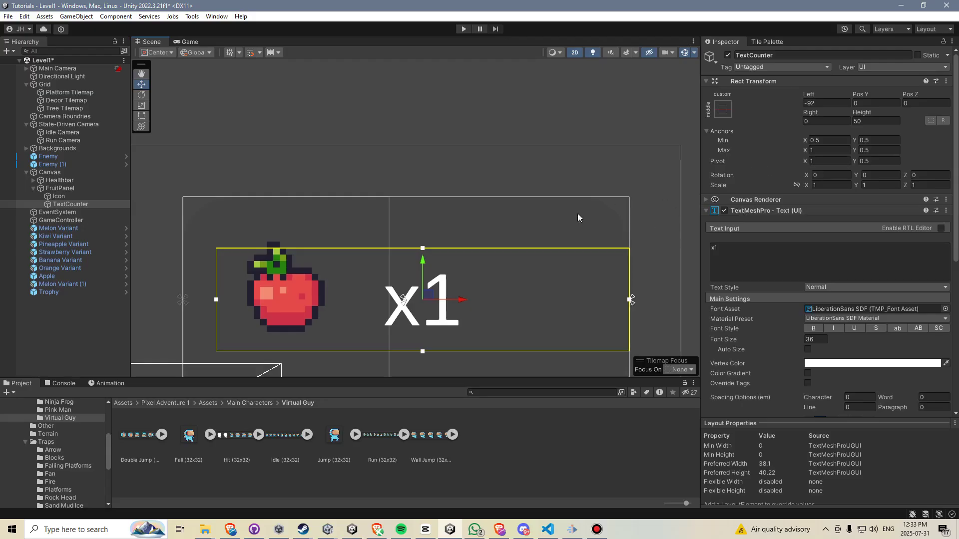
middle_drag(626, 210, 621, 184)
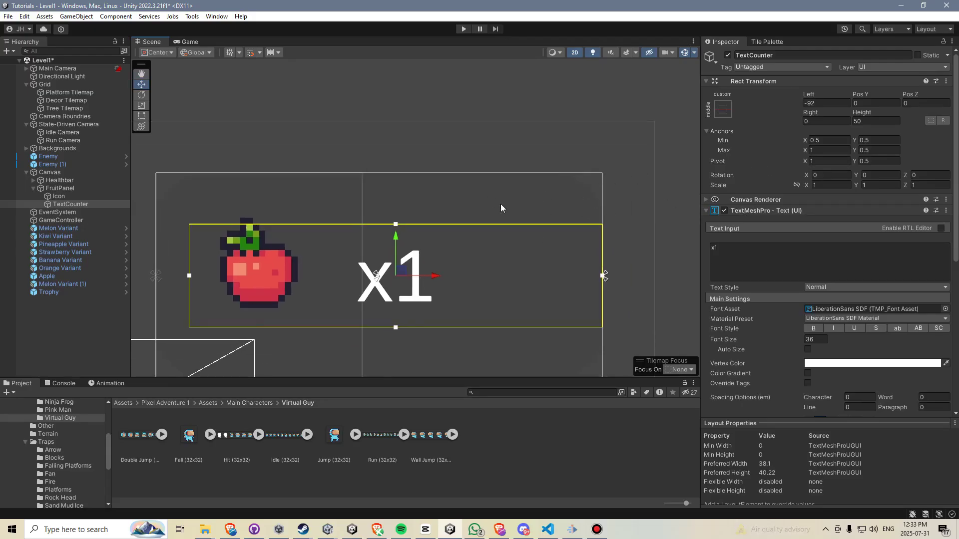
scroll(538, 198, down, 2)
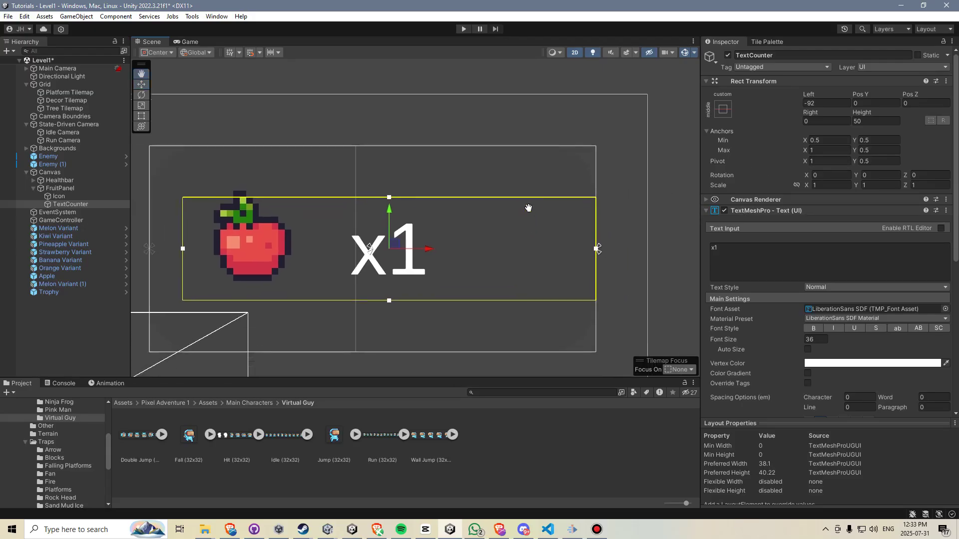
click(876, 142)
text(0)
click(875, 150)
text(1)
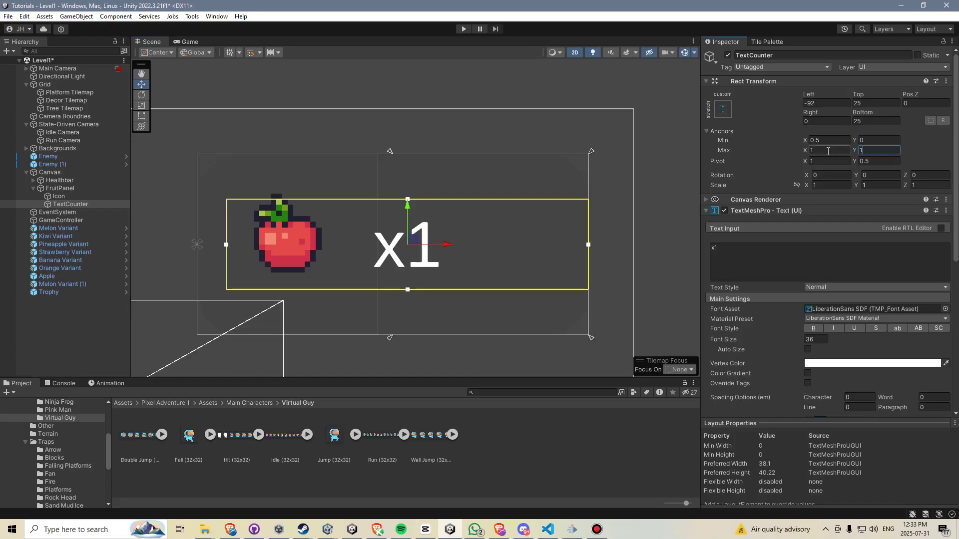
Step: Set TextCounter's Left, Top and Bottom offsets to 0 so it fills the right half of FruitPanel
click(826, 103)
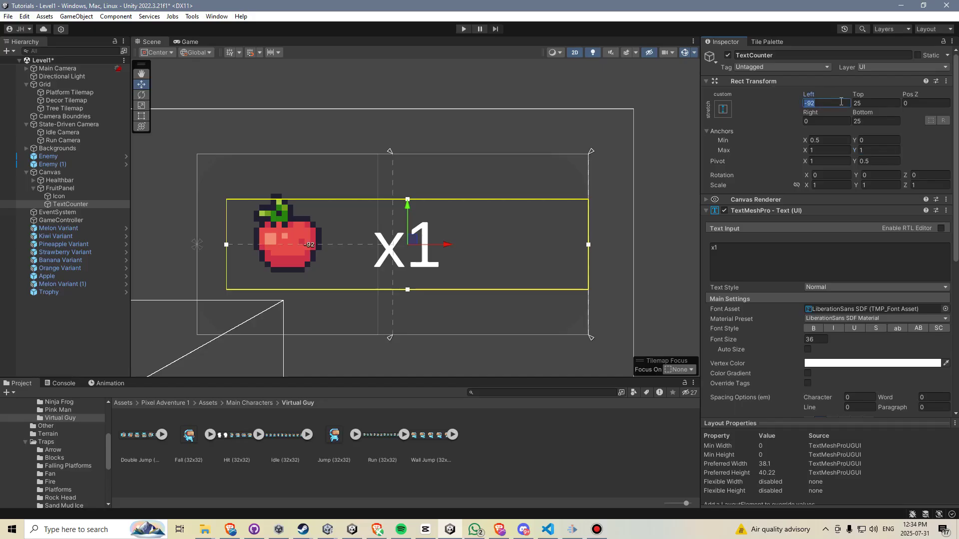
text(0)
key(Tab)
text(0)
key(Tab)
key(Tab)
text(0)
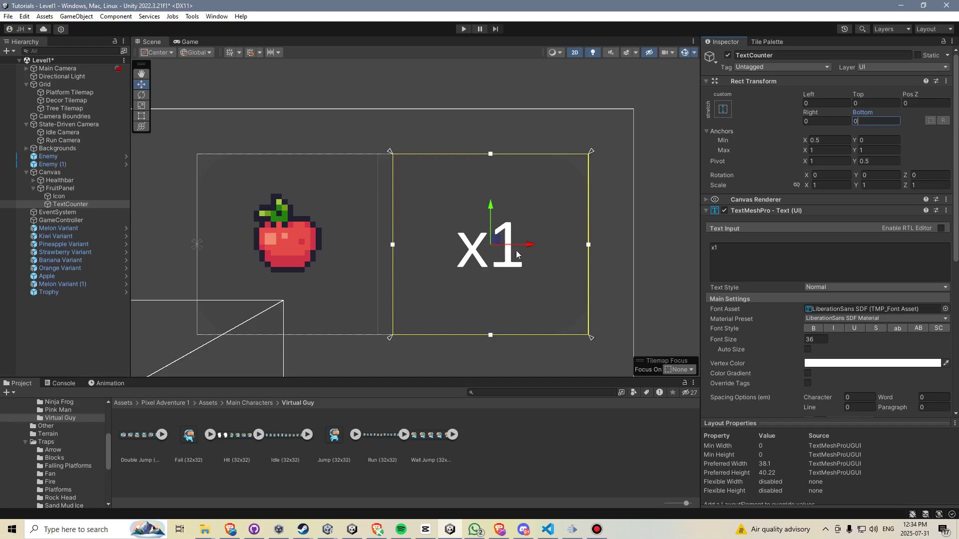
Step: Set Icon's maximum anchor X to 0.5, minimum anchor Y to 0 and maximum anchor Y to 1
click(249, 155)
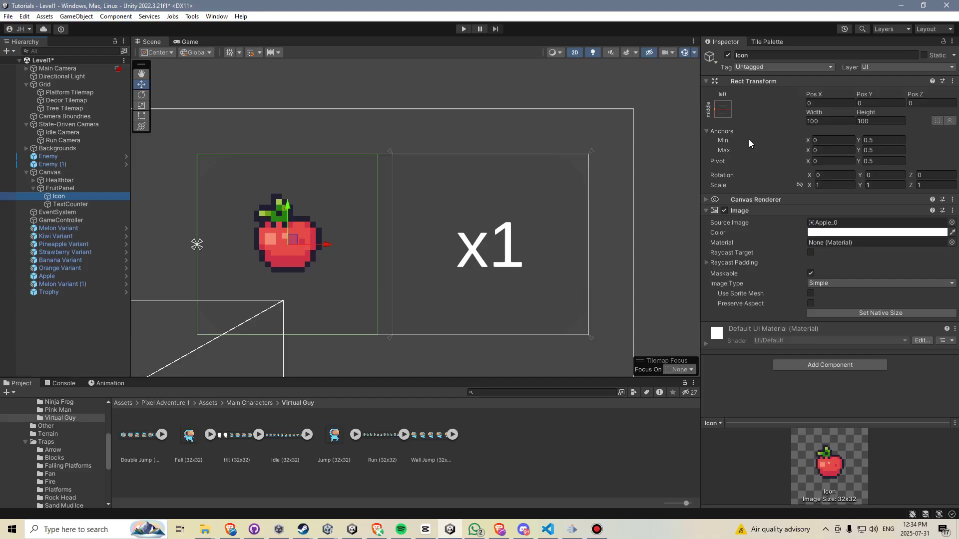
click(828, 150)
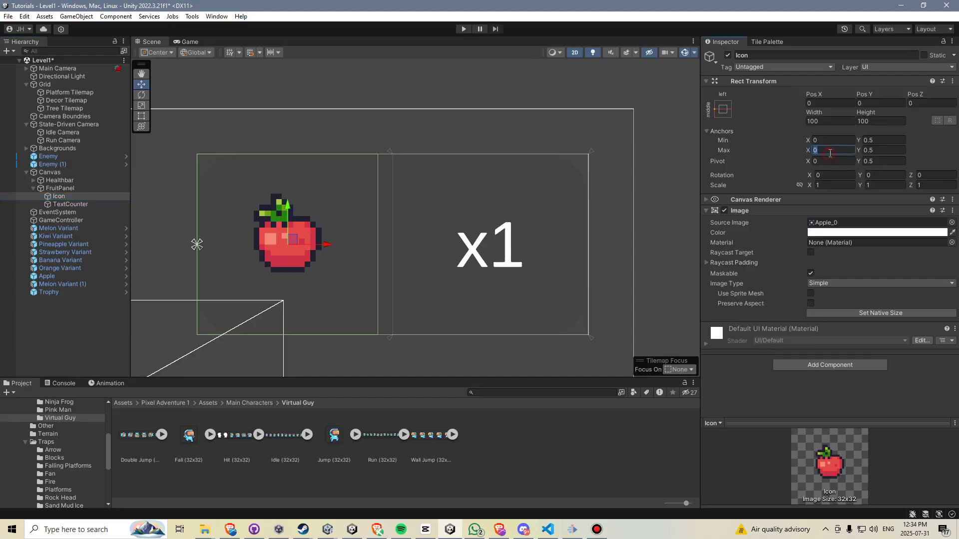
text(.5)
key(shift+Tab)
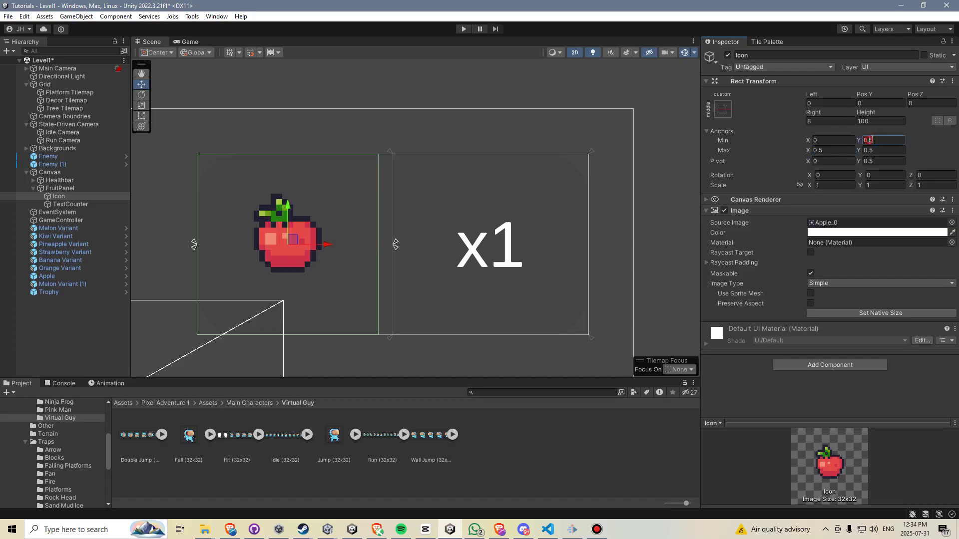
text(0)
key(Tab)
key(Tab)
text(1)
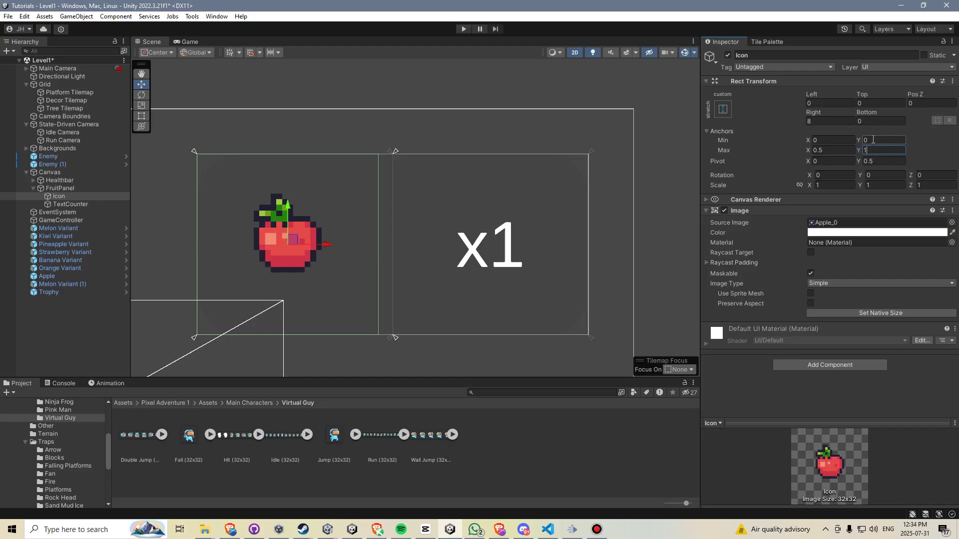
Step: Set Icon's Right offset to 0 so it fills the left half of FruitPanel
click(814, 104)
click(814, 121)
text(0)
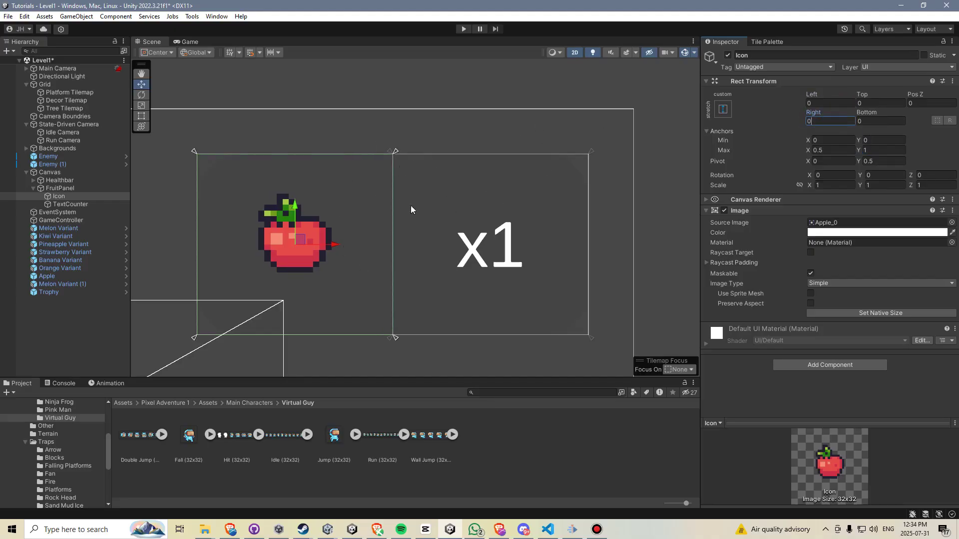
middle_drag(424, 192, 453, 182)
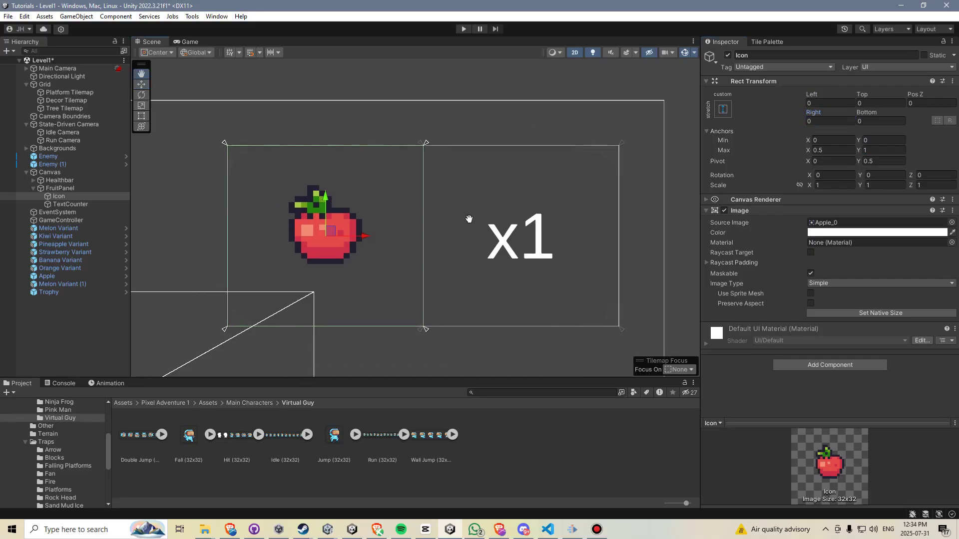
Step: Widen FruitPanel to about 373 while checking the layout in the Game view
click(196, 43)
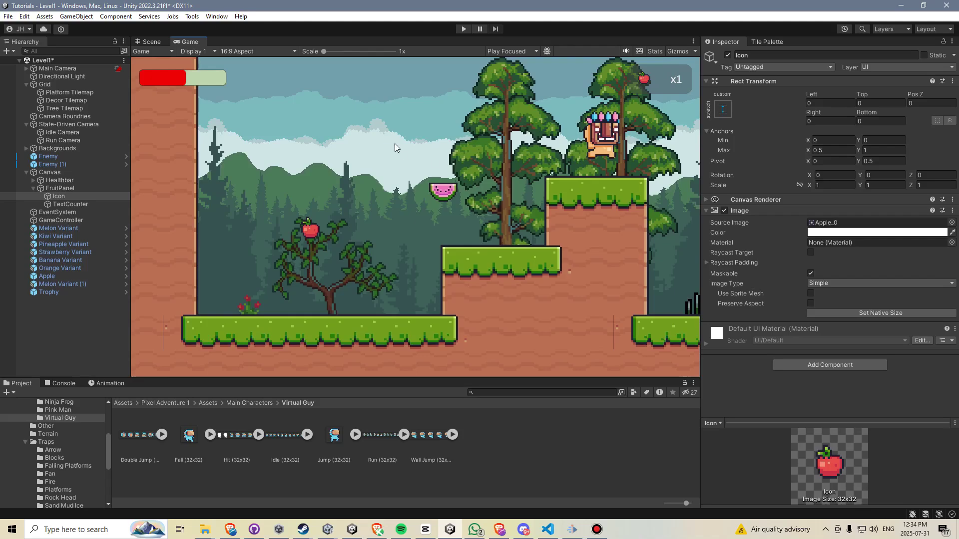
click(76, 189)
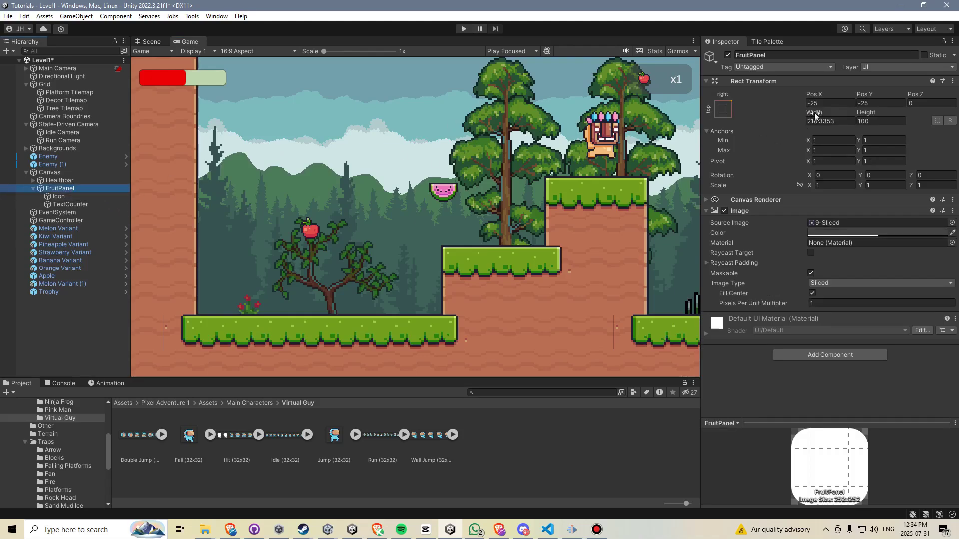
drag(730, 109, 622, 101)
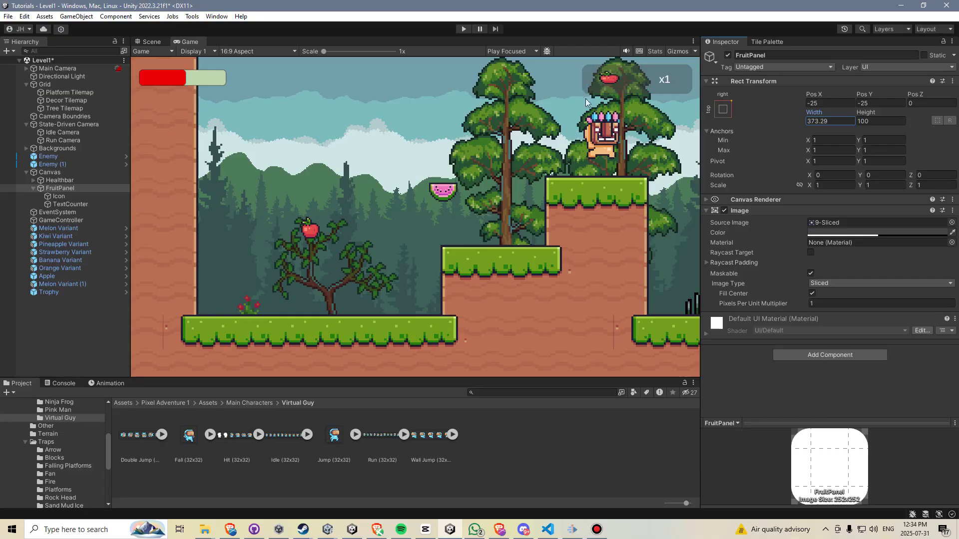
Step: Enable Preserve Aspect on Icon's image and set its pivot X to 0.5 to centre the apple
click(77, 198)
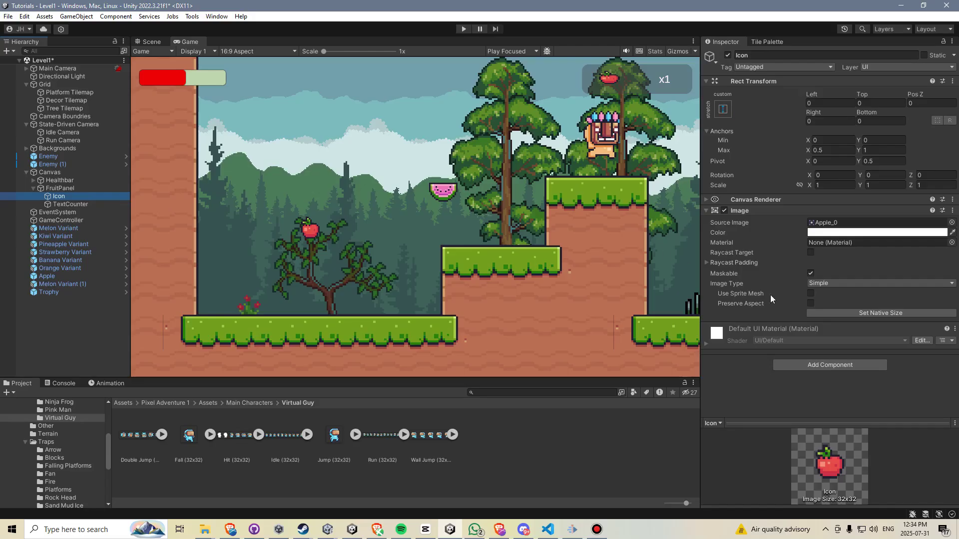
click(810, 304)
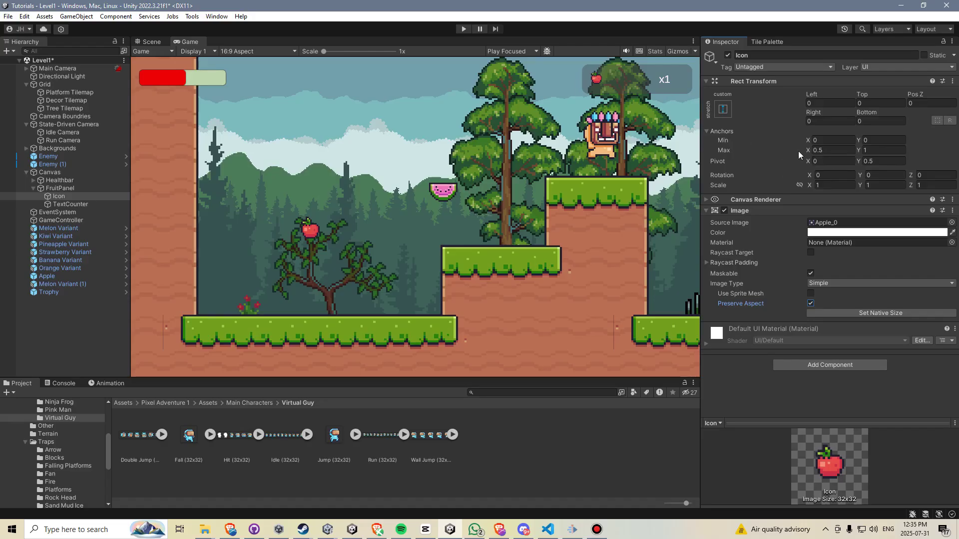
click(843, 162)
click(152, 42)
key(f)
click(831, 161)
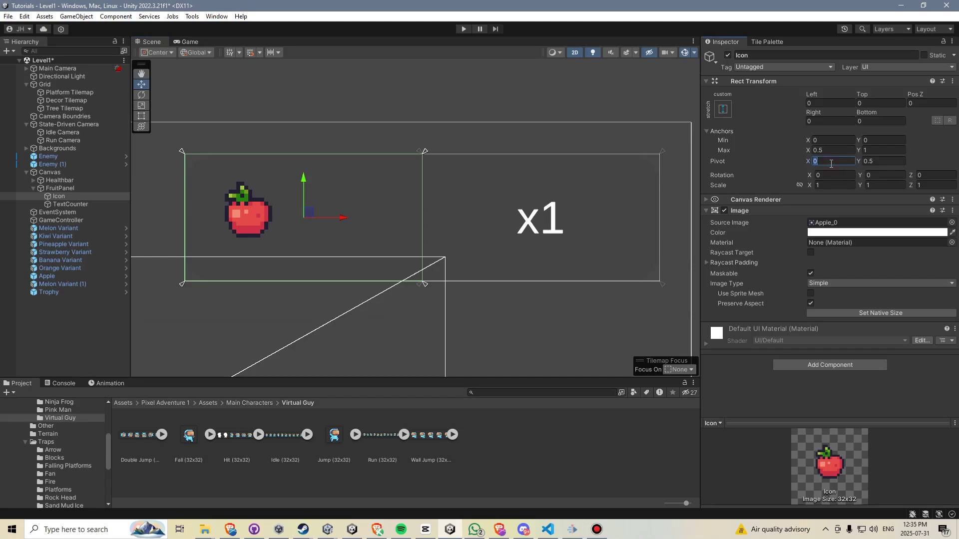
text(.5)
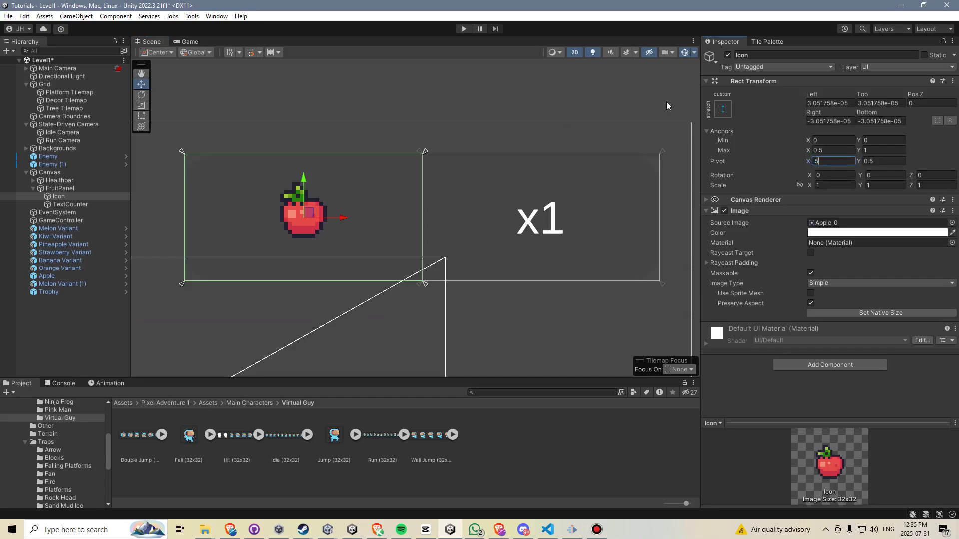
Step: Reset Icon's Left, Top, Right and Bottom offsets to exactly 0
click(826, 103)
key(Tab)
key(Tab)
key(Tab)
click(818, 104)
text(0)
key(Tab)
key(Tab)
text(0)
click(885, 123)
text(0)
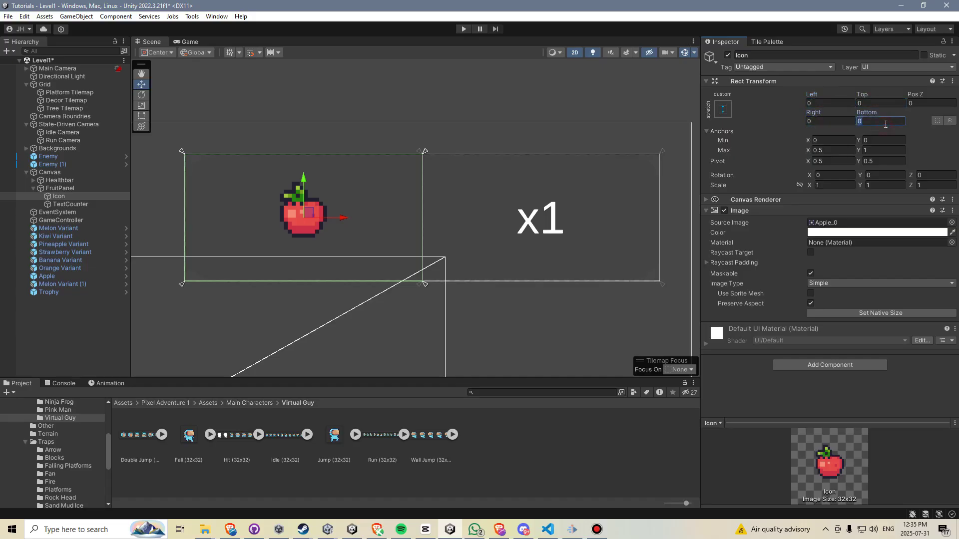
Step: Set TextCounter's pivot X to 0.5
click(66, 204)
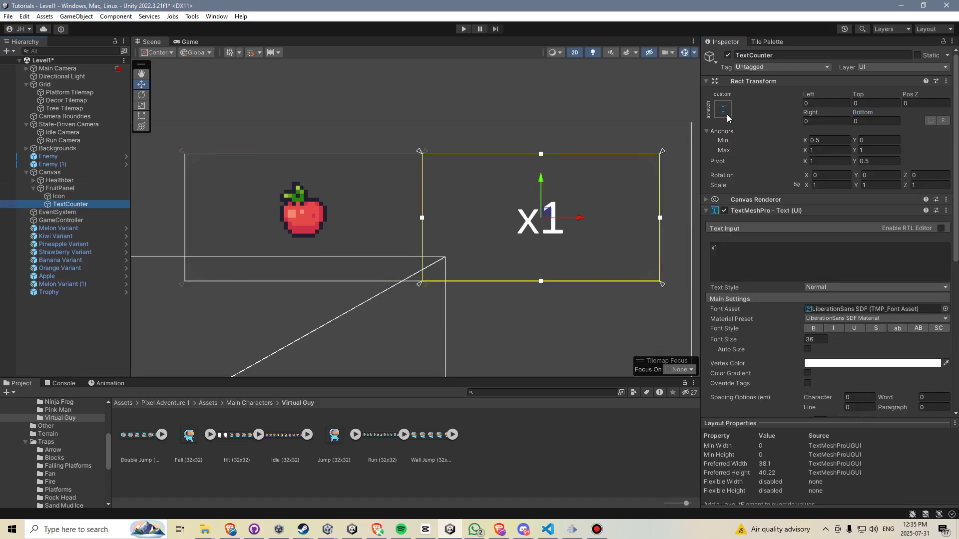
click(830, 160)
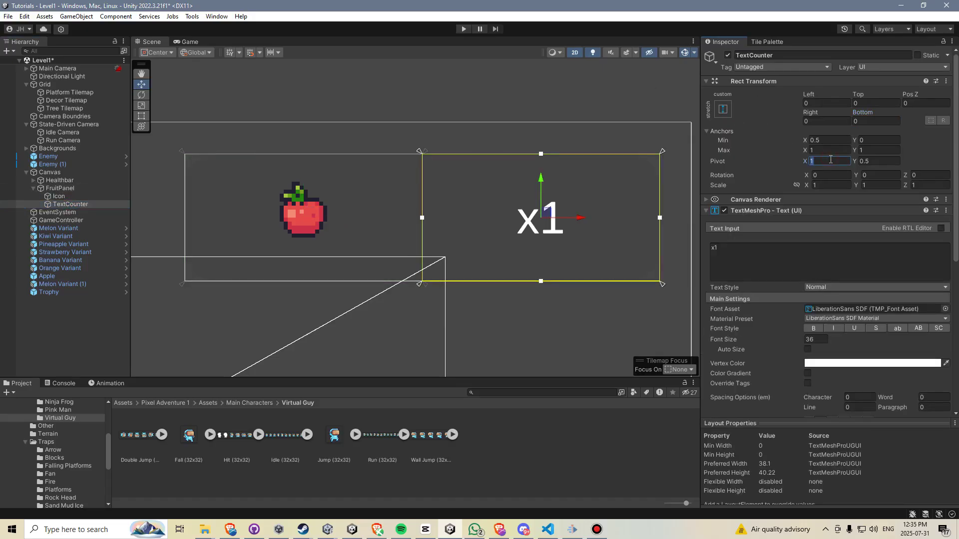
text(.5)
Step: Reset TextCounter's Left, Top, Right and Bottom offsets to exactly 0
click(829, 102)
key(Tab)
key(Tab)
key(Tab)
text(0)
key(Tab)
text(0)
click(830, 102)
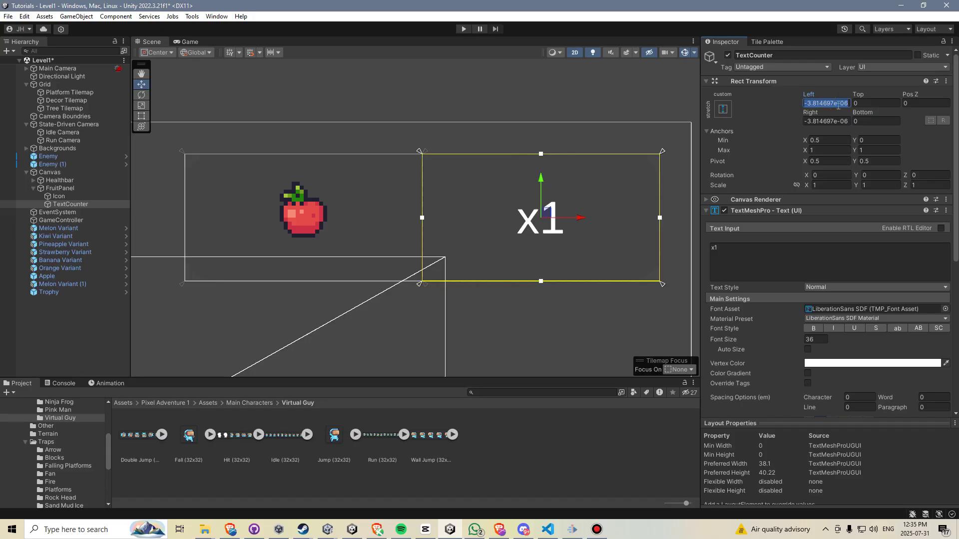
text(0)
key(Return)
text(0)
key(Return)
text(0)
click(896, 120)
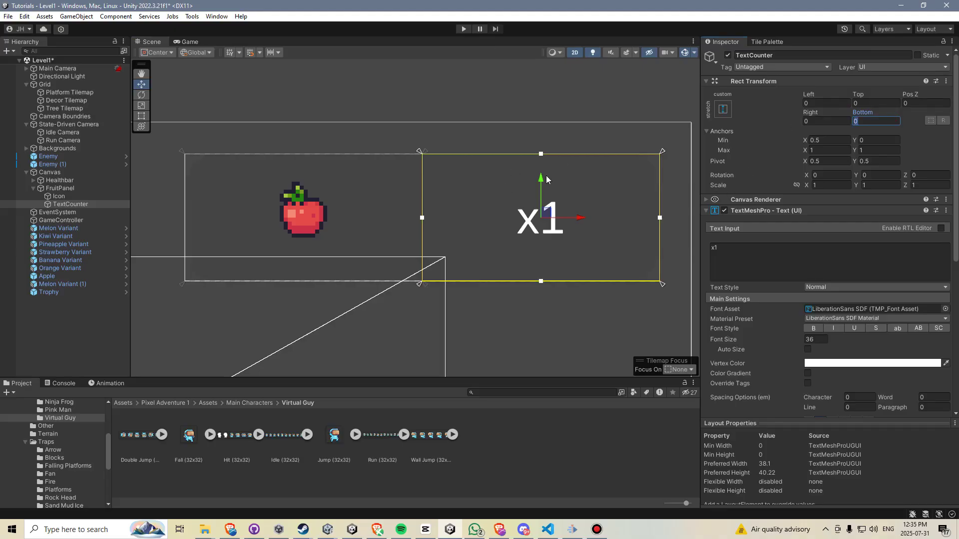
Step: Narrow FruitPanel to a width of about 264 while checking it in the Game view
scroll(514, 241, down, 2)
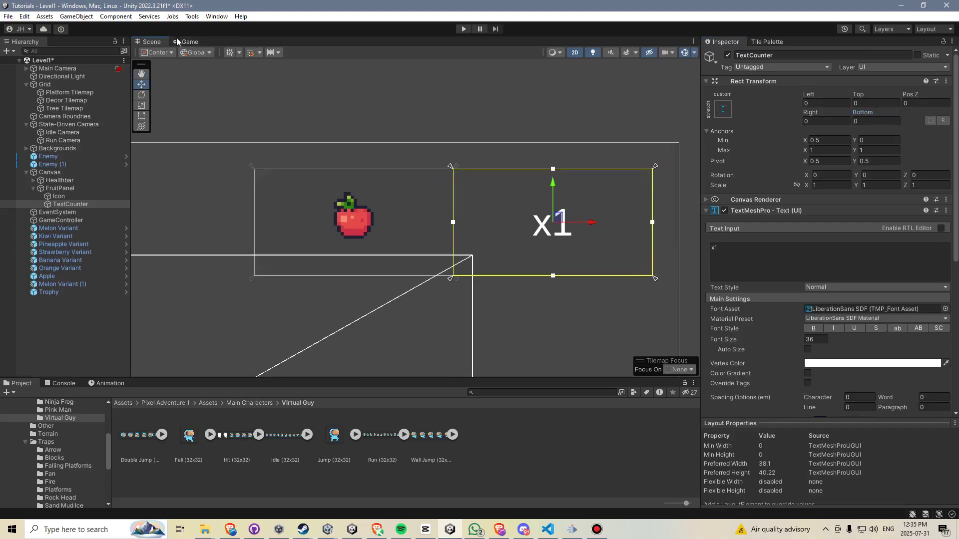
click(178, 41)
click(85, 188)
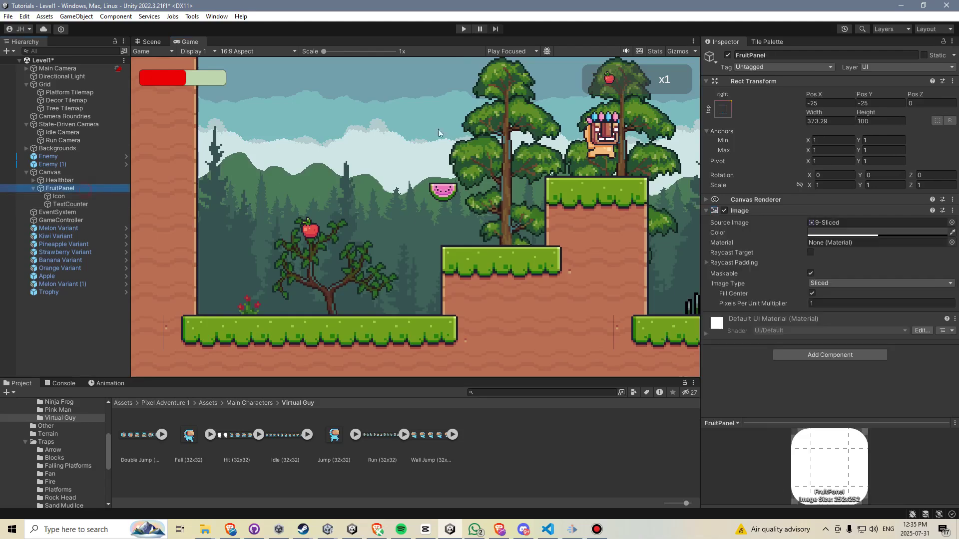
drag(814, 113, 931, 95)
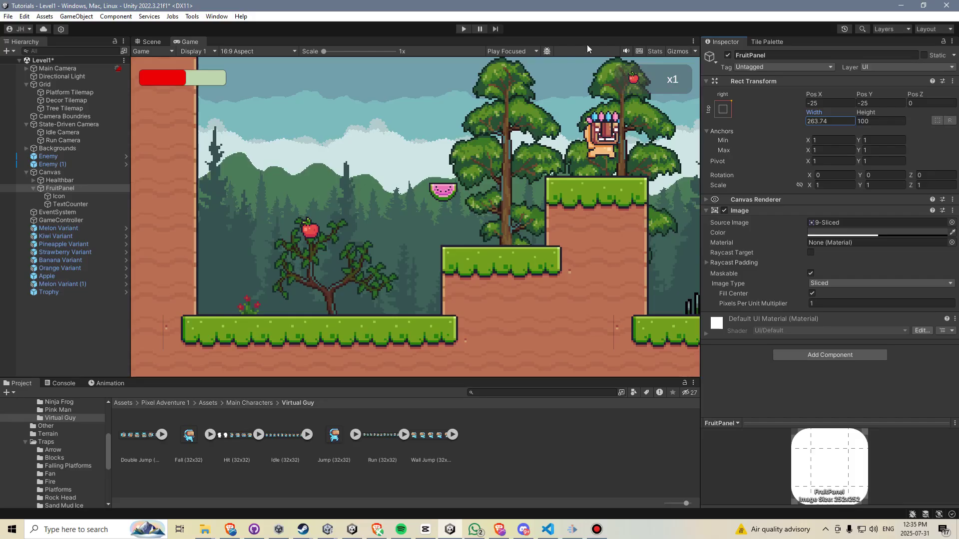
Step: Change FruitPanel's image color to white (FFFFFF), keeping its transparency
click(151, 42)
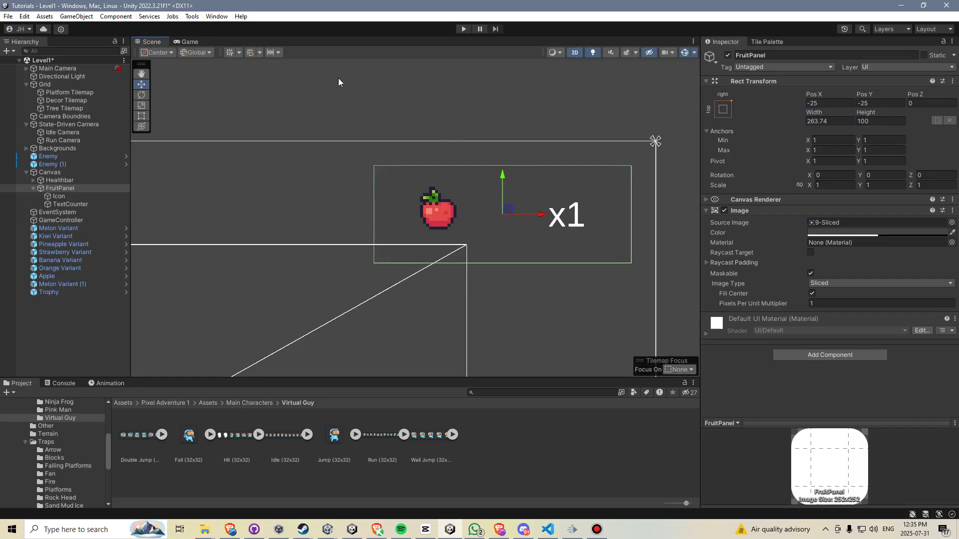
click(189, 42)
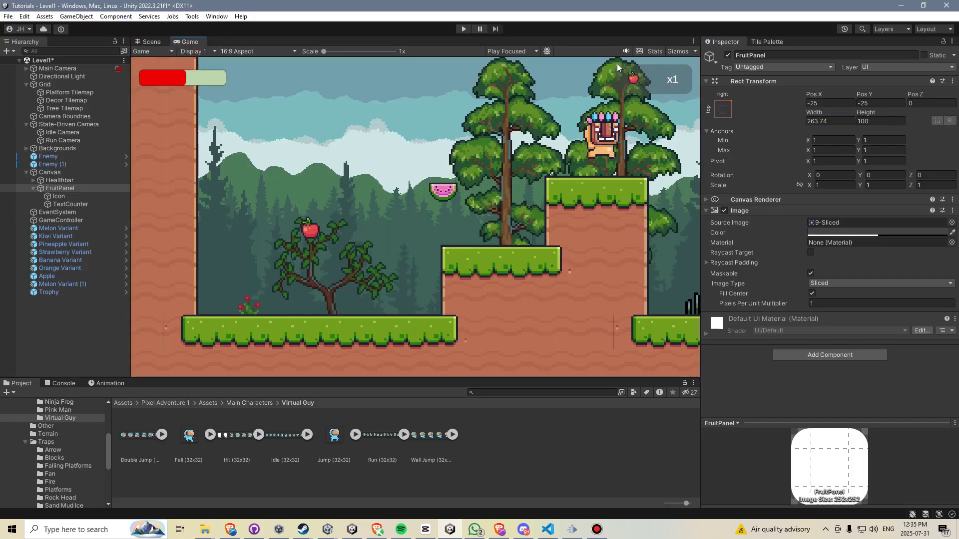
click(150, 42)
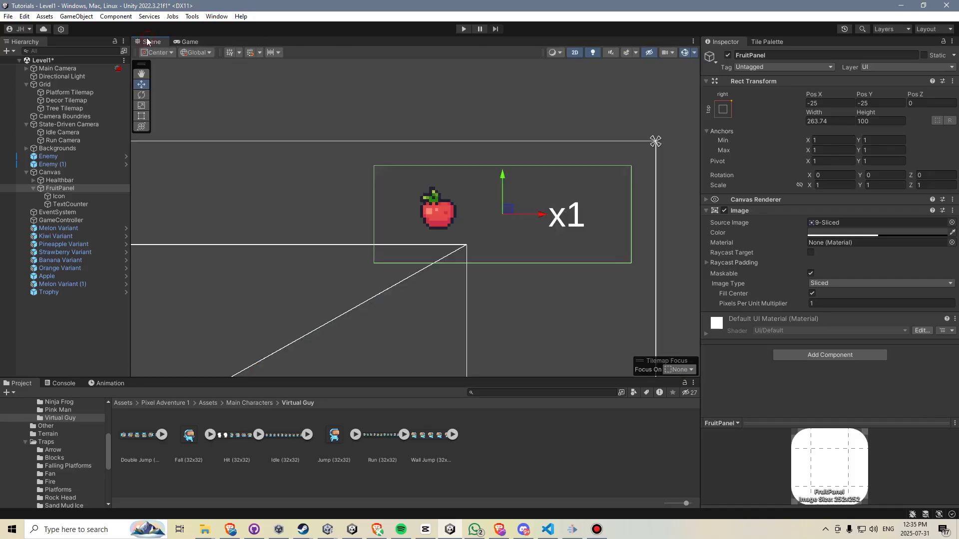
double_click(64, 187)
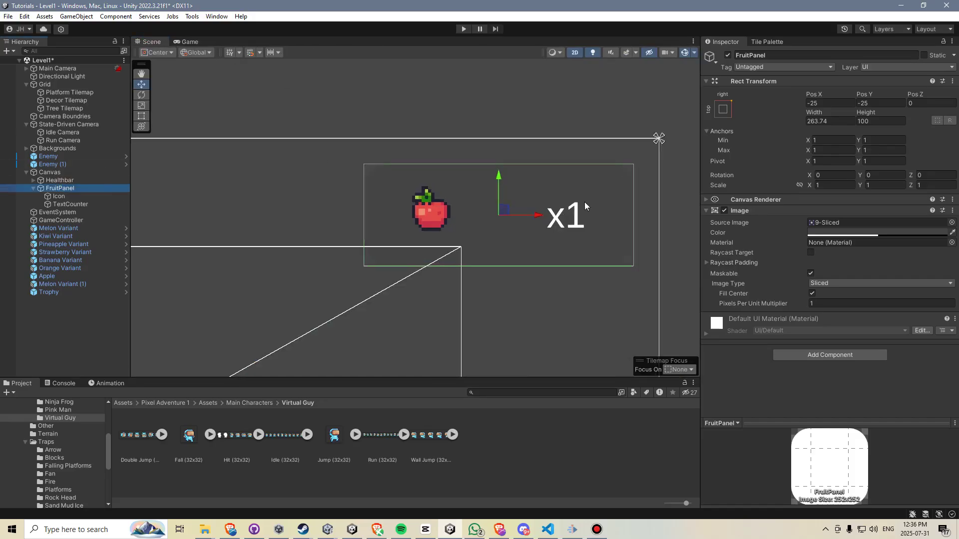
scroll(134, 209, down, 2)
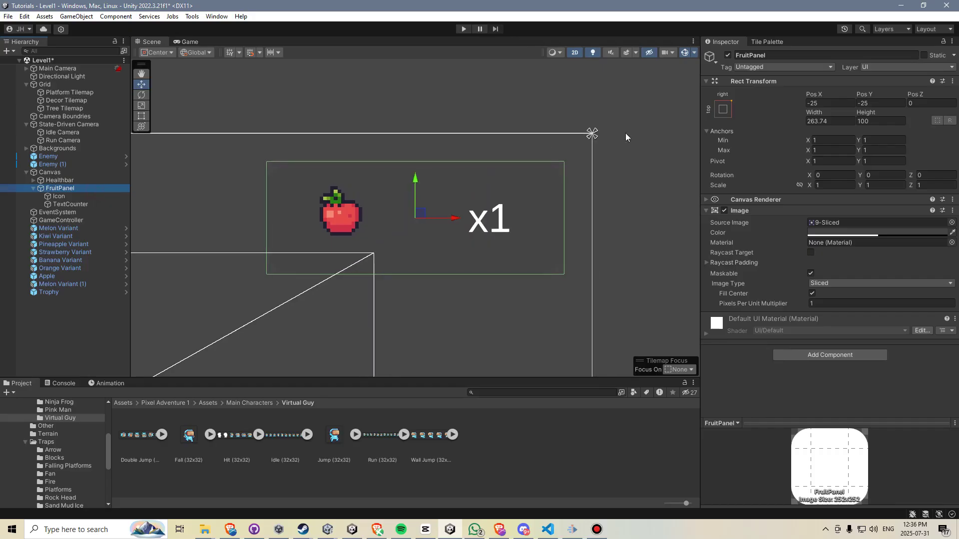
click(880, 234)
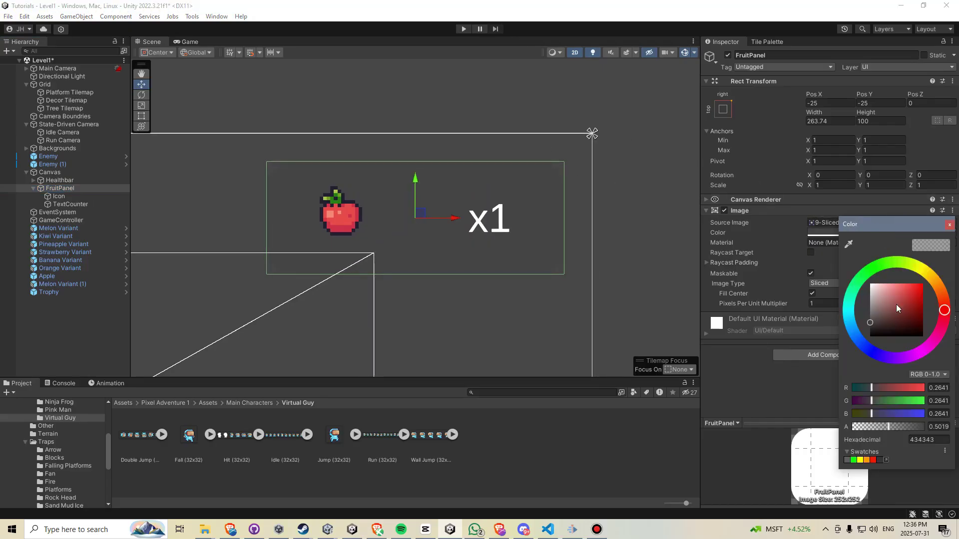
drag(896, 304, 789, 241)
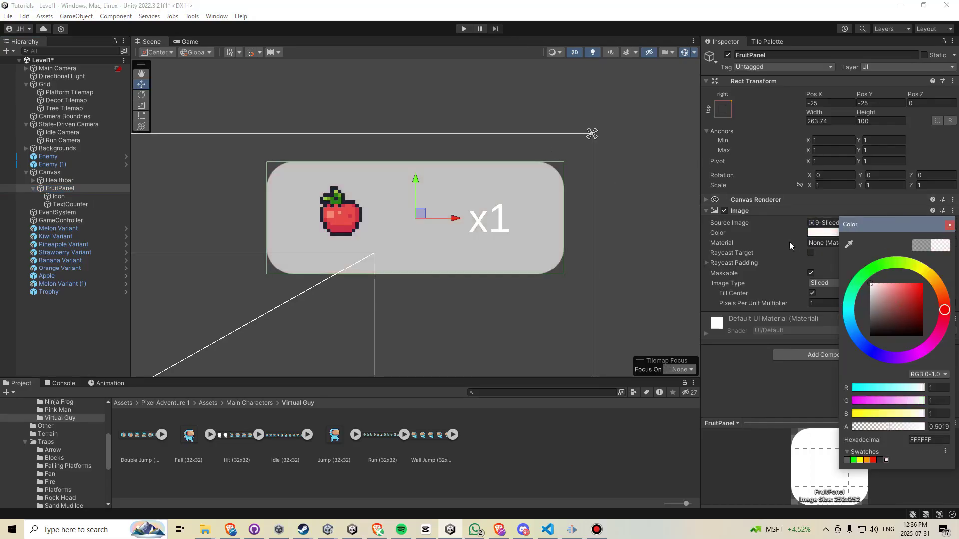
Step: Set the Icon's minimum X anchor to 0.1
click(950, 224)
click(58, 197)
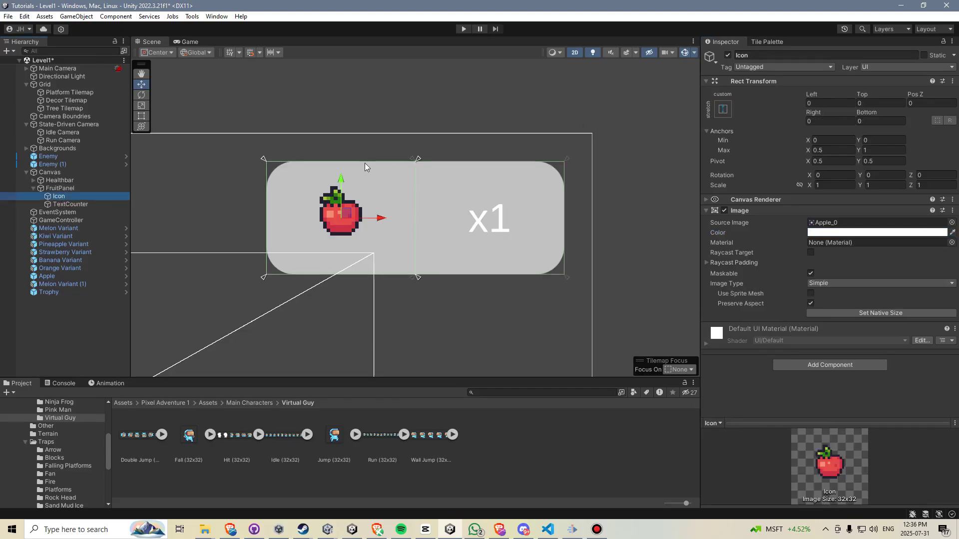
click(826, 141)
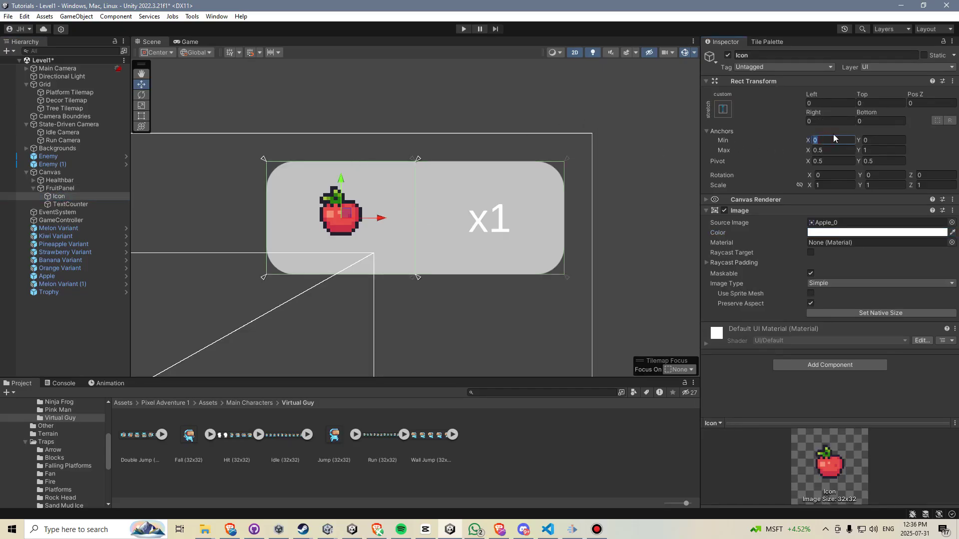
text(.1)
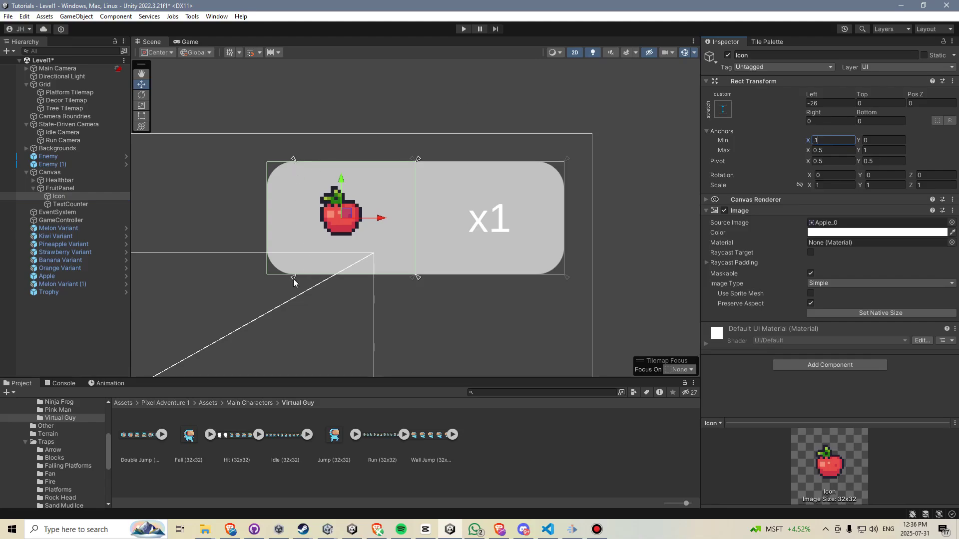
Step: Set TextCounter's maximum X anchor to 0.9 and reset its Right offset to 0
click(103, 205)
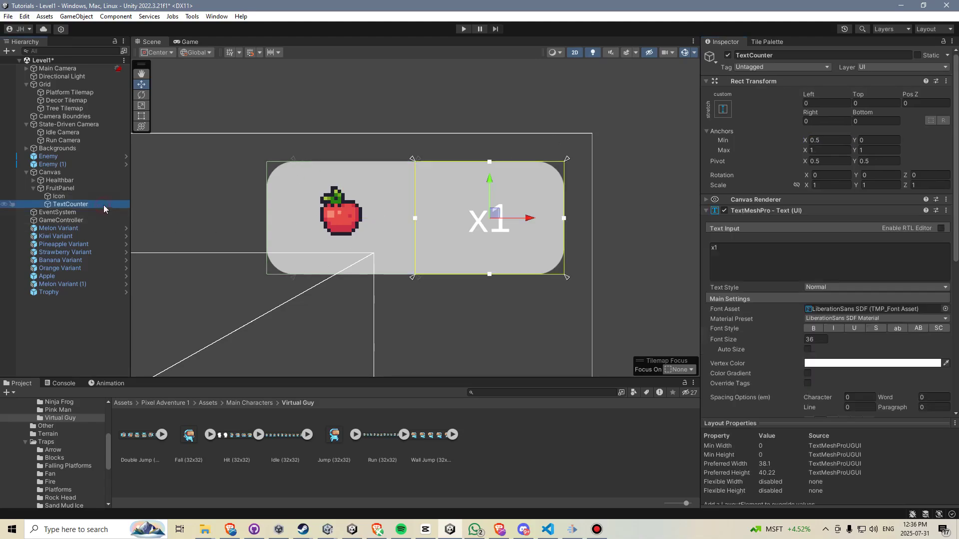
click(830, 151)
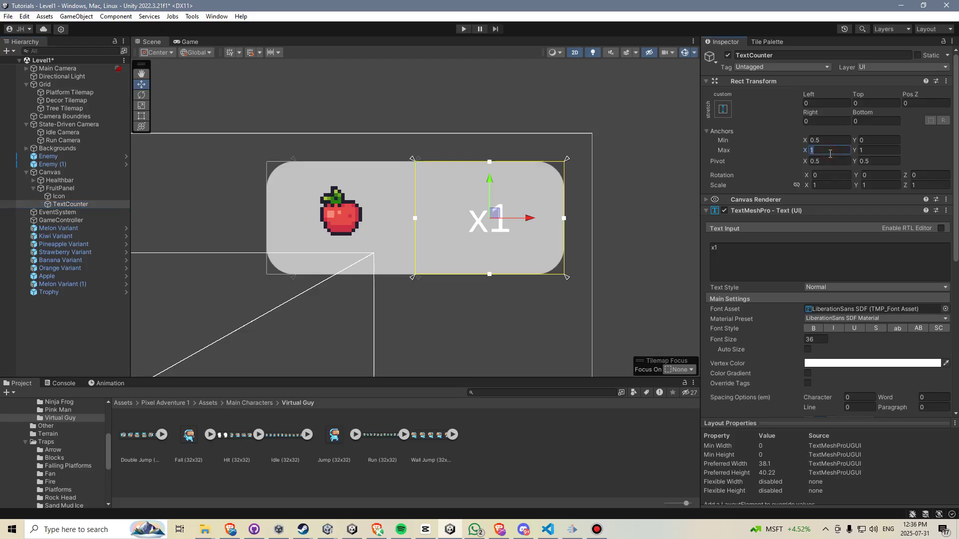
text(.9)
click(825, 121)
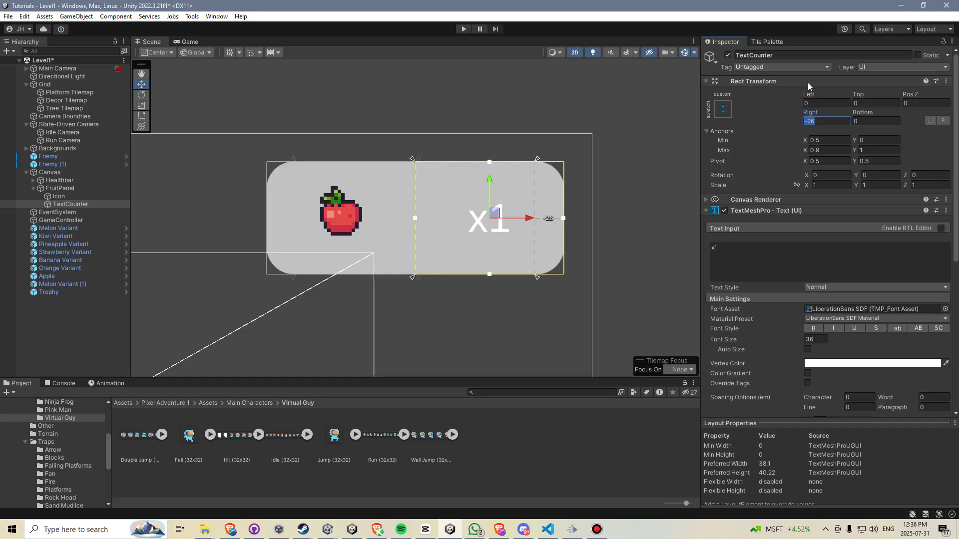
text(0)
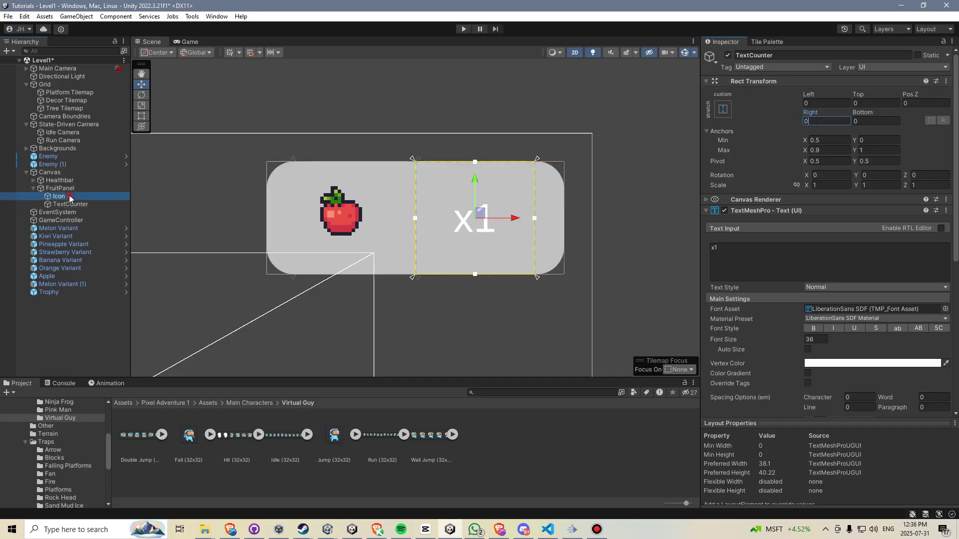
Step: Reset the Icon's Left offset to 0 and check the panel layout in the Game view
click(59, 196)
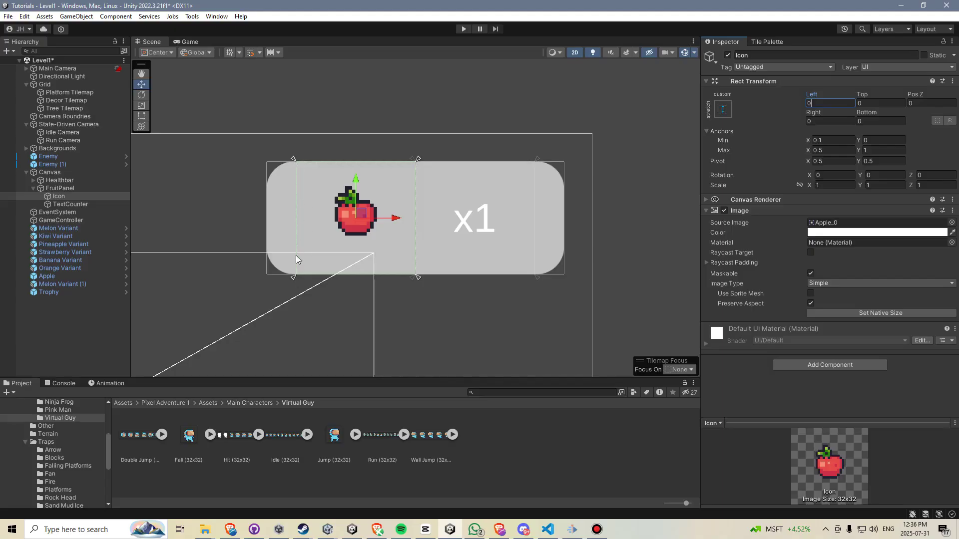
click(92, 205)
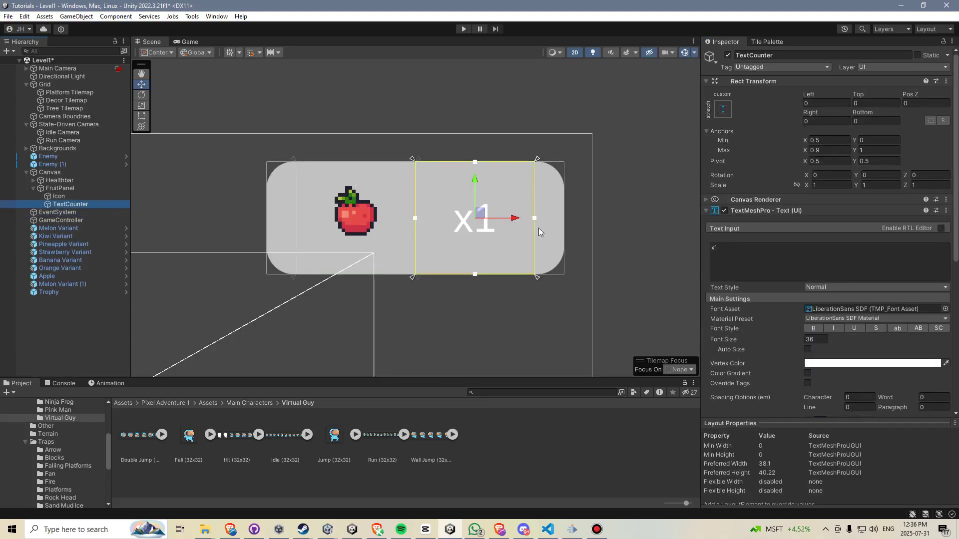
click(198, 42)
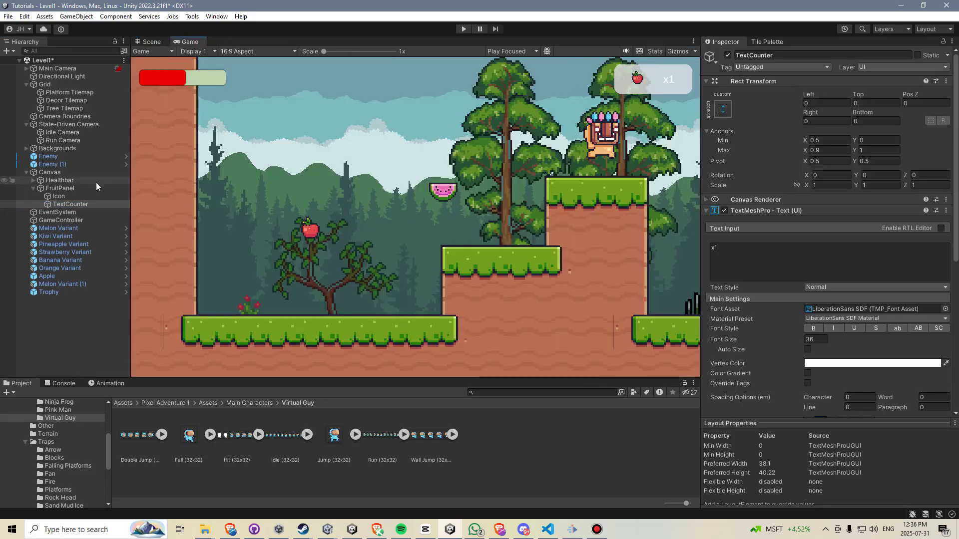
Step: Resize FruitPanel to a width of 200 and a height of 75
click(61, 188)
mouse_move(809, 115)
mouse_down()
mouse_move(142, 133)
mouse_move(929, 144)
mouse_move(8, 148)
mouse_move(822, 145)
mouse_move(756, 154)
mouse_move(829, 151)
mouse_move(816, 150)
mouse_move(822, 127)
mouse_up()
click(827, 122)
text(250)
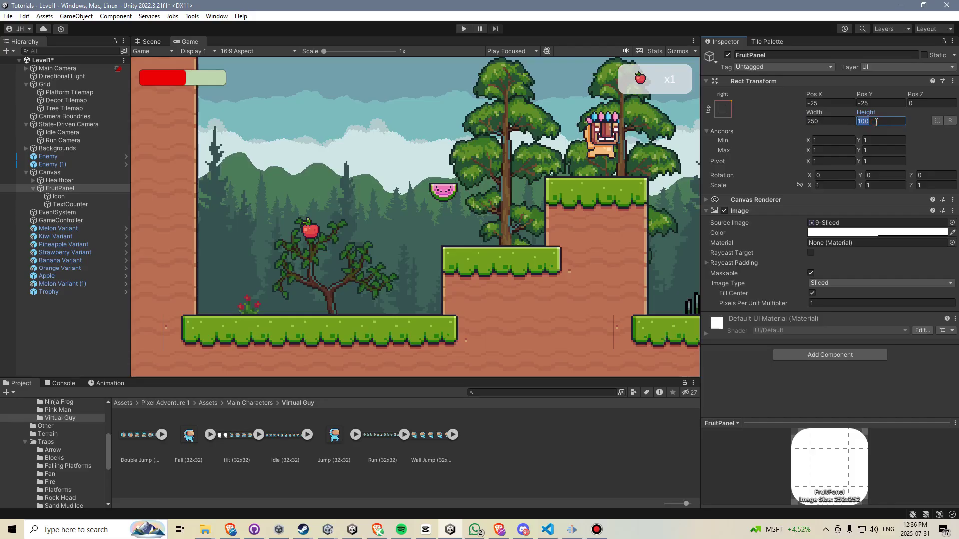
text(75)
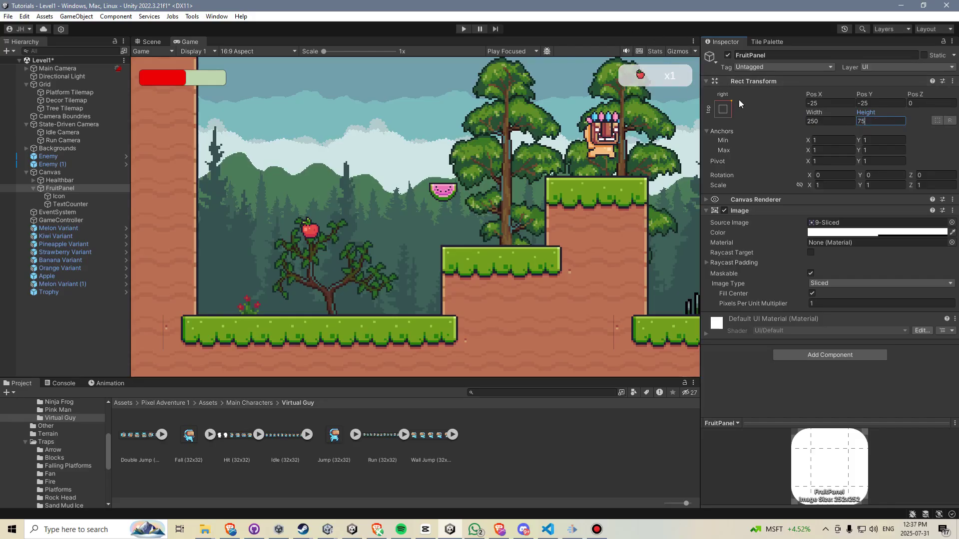
text(200)
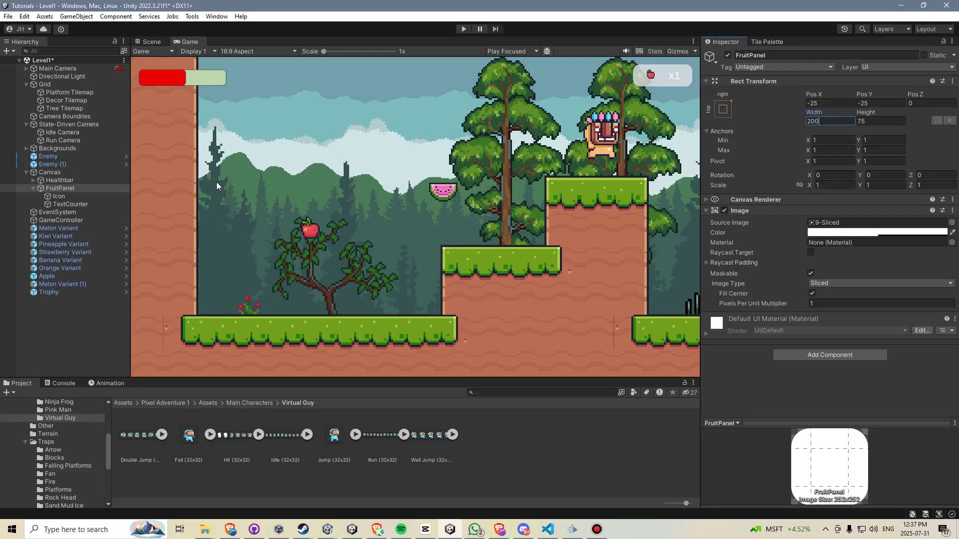
Step: Scale the Icon to 1.5 on all axes and set TextCounter's font size to 45.7
click(98, 204)
click(75, 197)
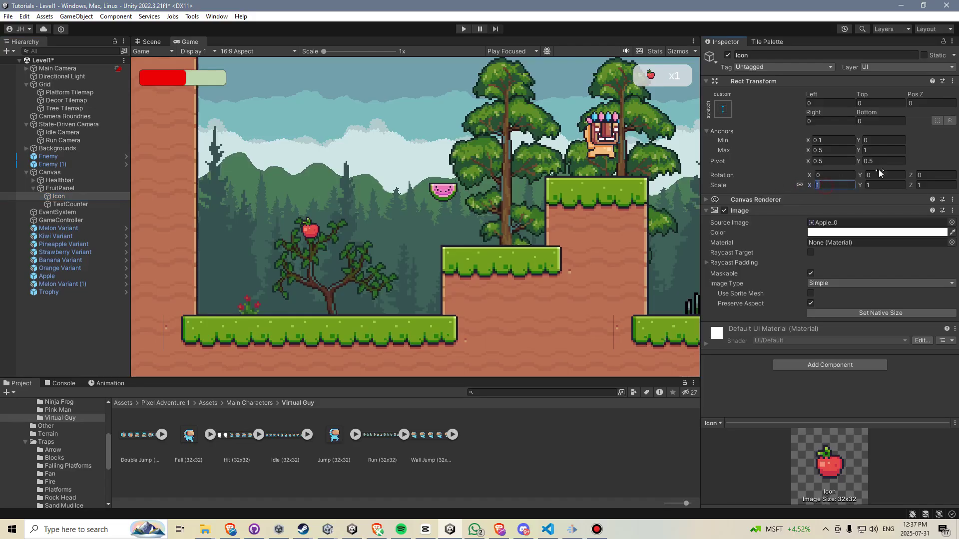
text(1.5)
key(Tab)
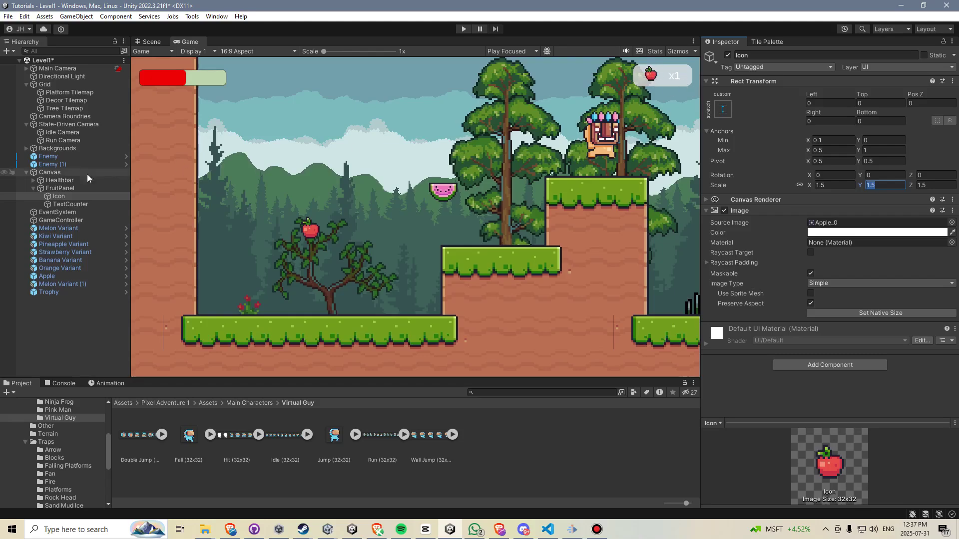
click(63, 205)
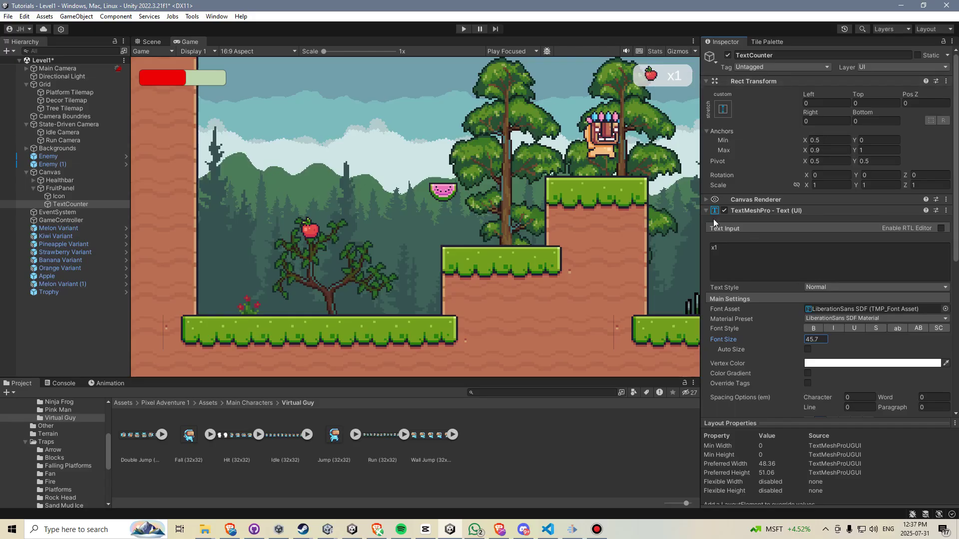
Step: Change FruitPanel's image color to dark gray (383838), keeping its transparency
click(60, 188)
click(818, 232)
drag(857, 322, 840, 327)
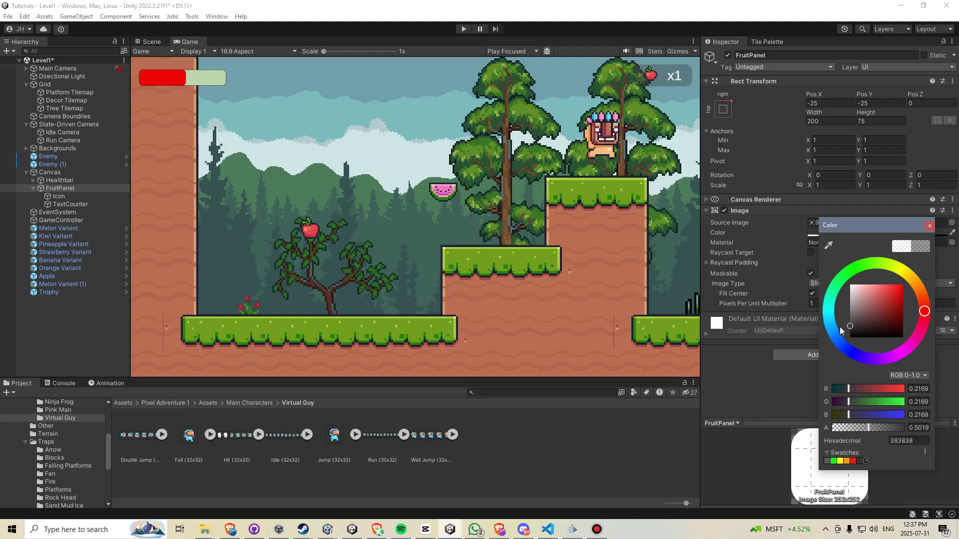
click(929, 225)
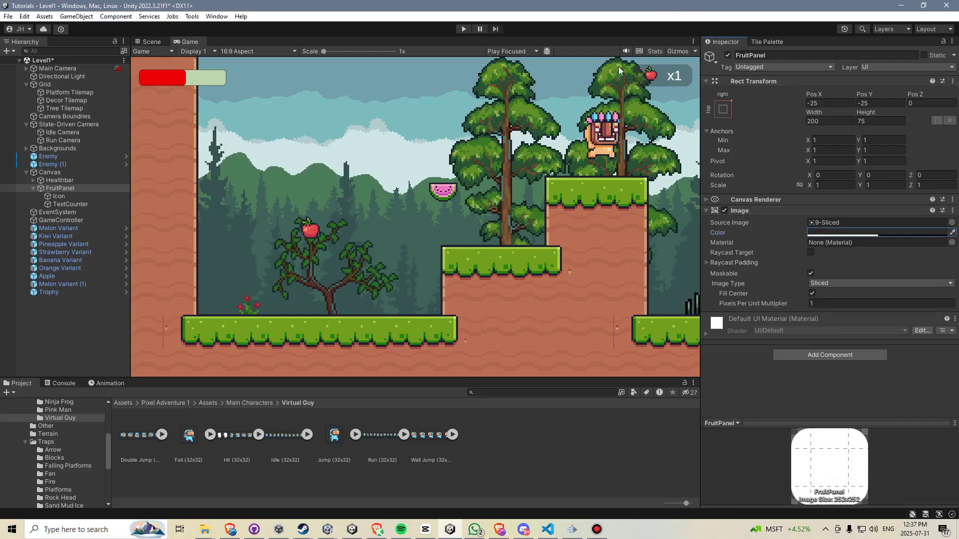
Step: Preview the HUD in the Game view at 16:10 aspect and return to 16:9
click(253, 51)
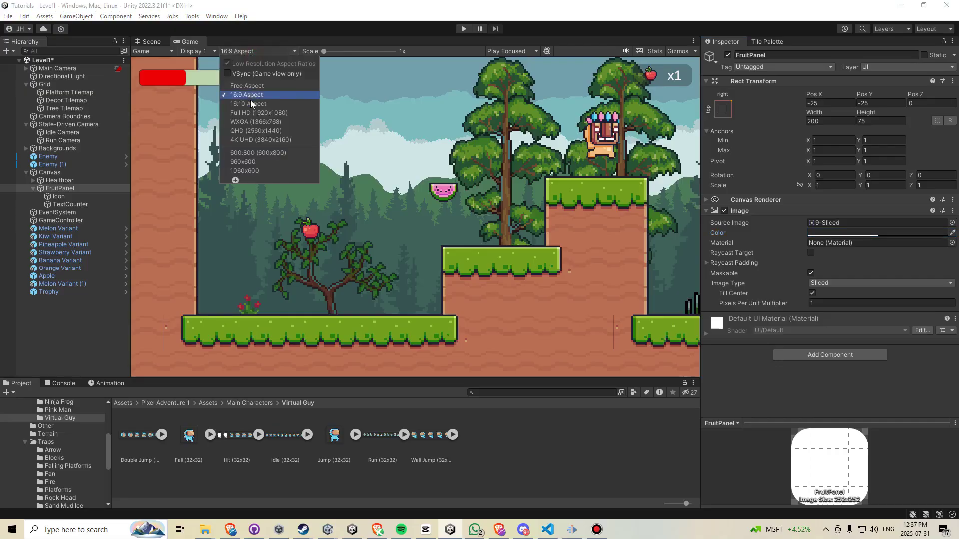
click(249, 102)
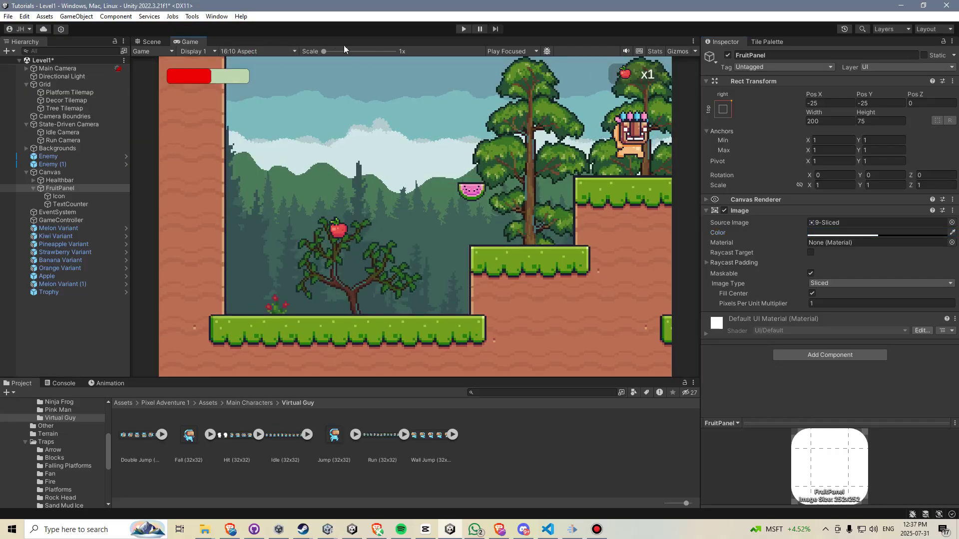
click(260, 51)
click(244, 96)
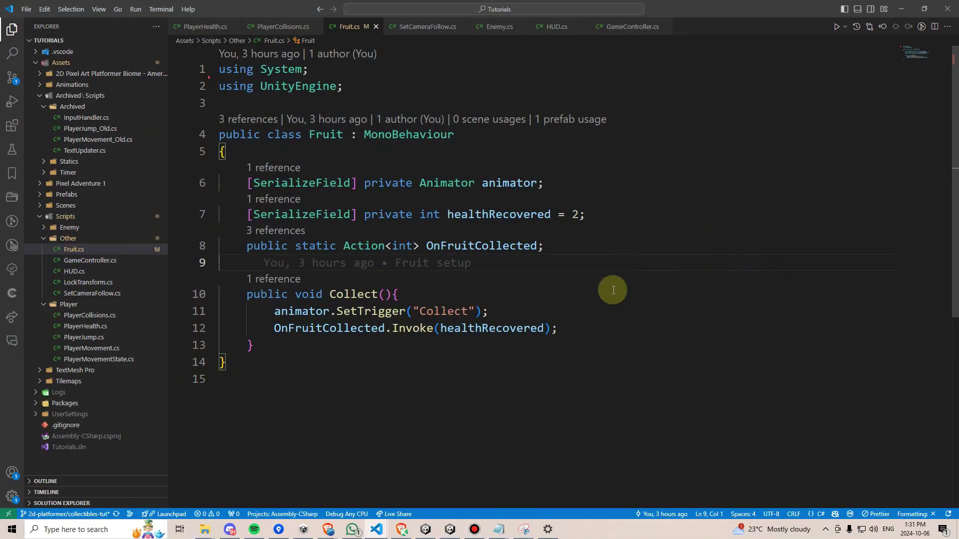
Step: Switch to Visual Studio Code and, in HUD.cs, add "using TMPro;" and remove the System, System.Collections and System.Collections.Generic using directives
drag(582, 330, 273, 329)
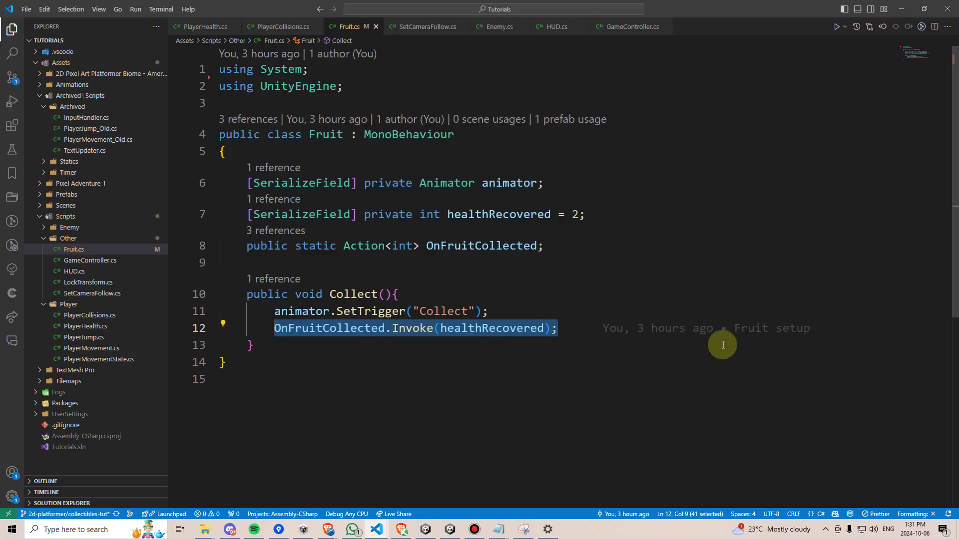
click(555, 26)
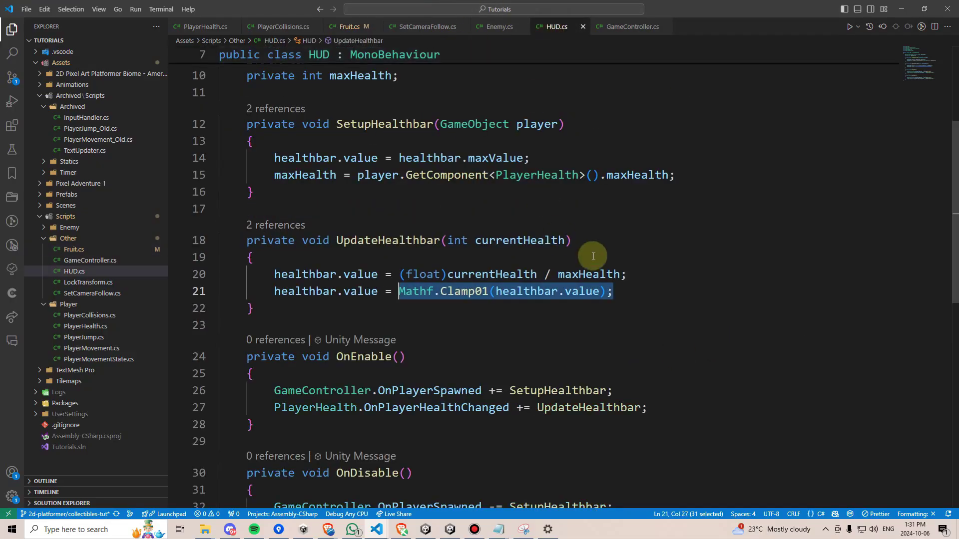
scroll(749, 327, up, 3)
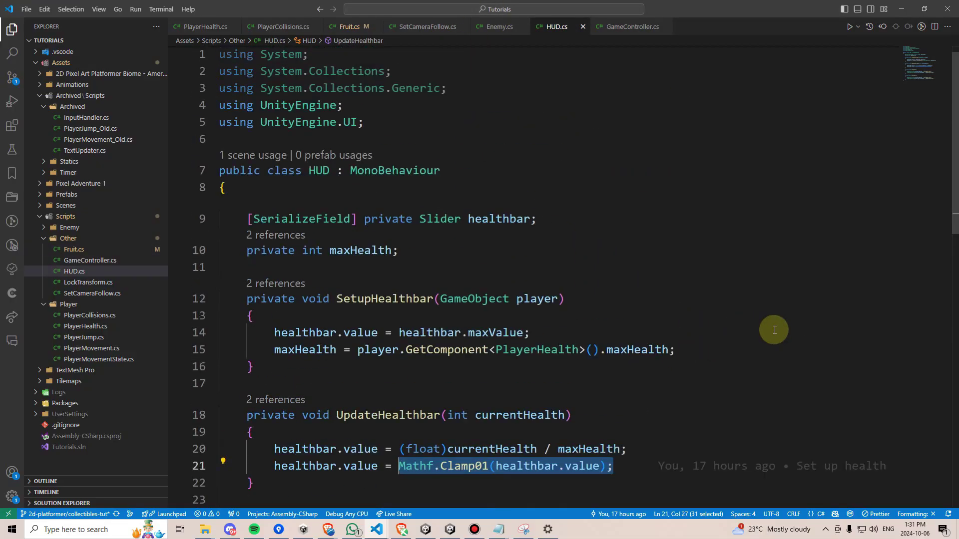
click(603, 234)
click(397, 135)
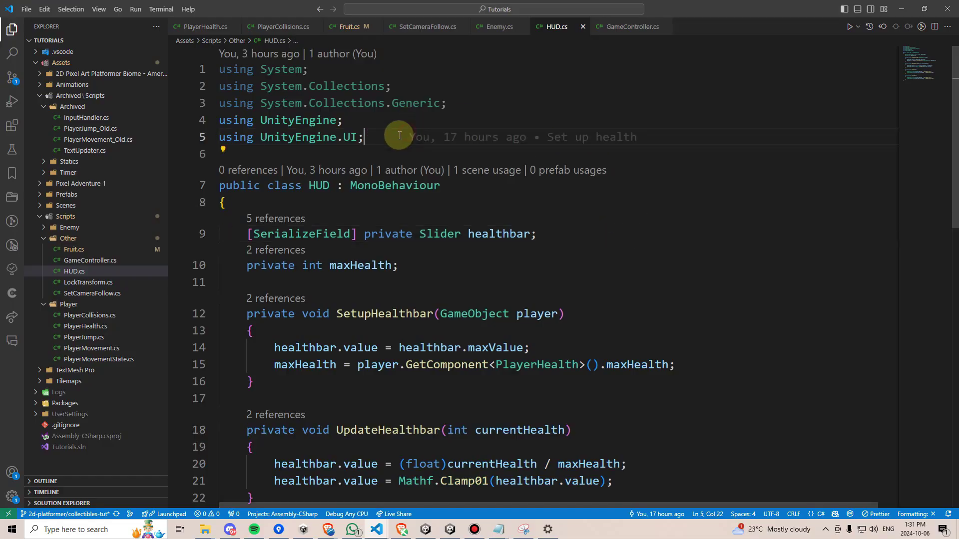
key(Return)
text(using TMPro;)
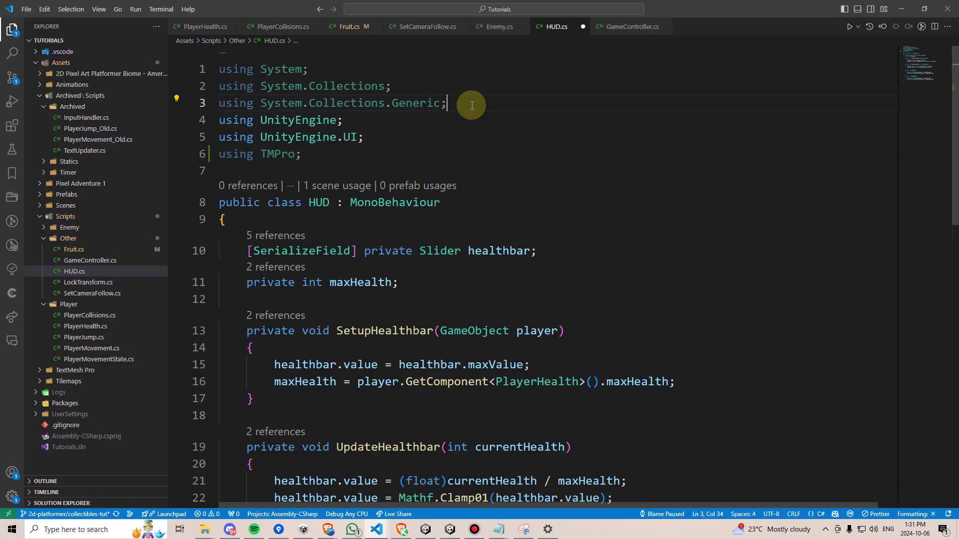
drag(472, 104, 111, 38)
key(Delete)
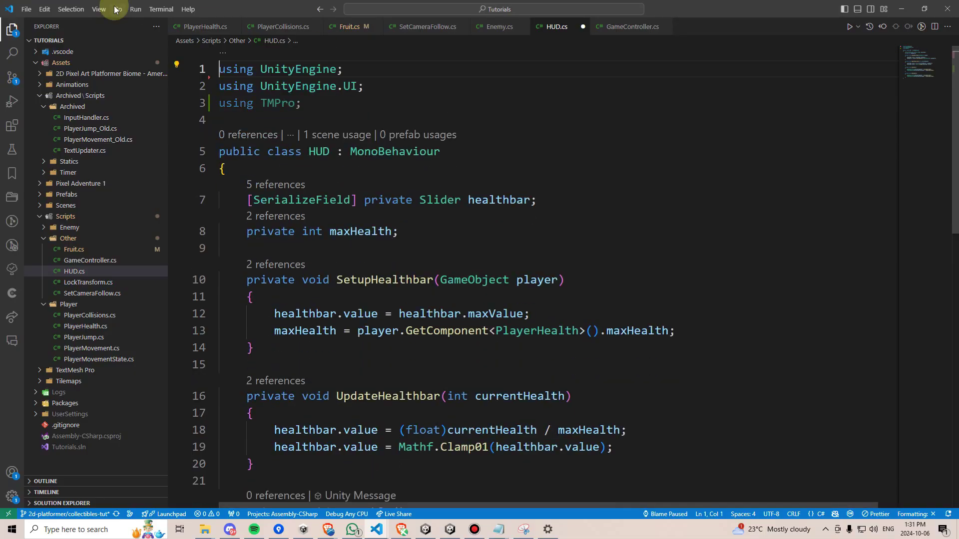
Step: Declare a serialized private TextMeshProUGUI field named counterText below the healthbar field in the HUD class
scroll(640, 171, down, 1)
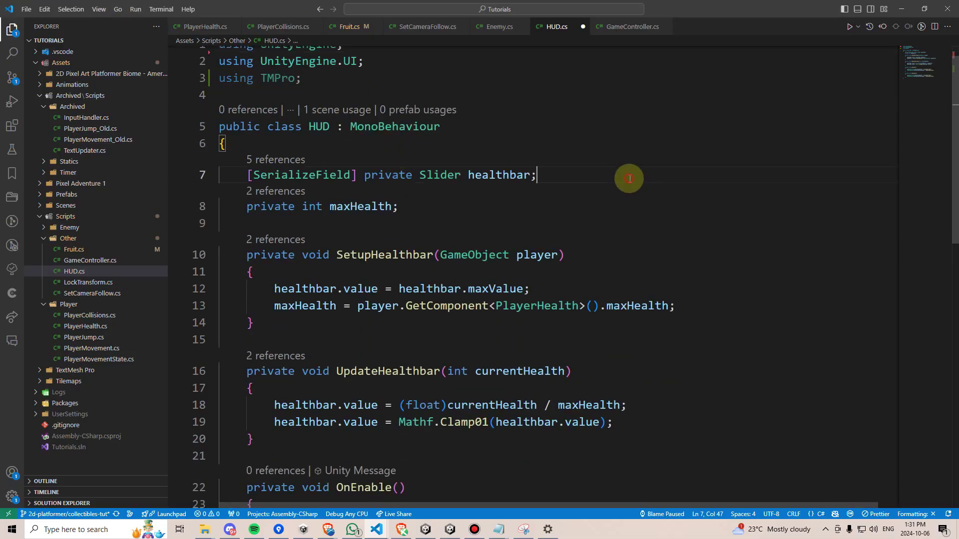
key(Return)
text([SerializeField] )
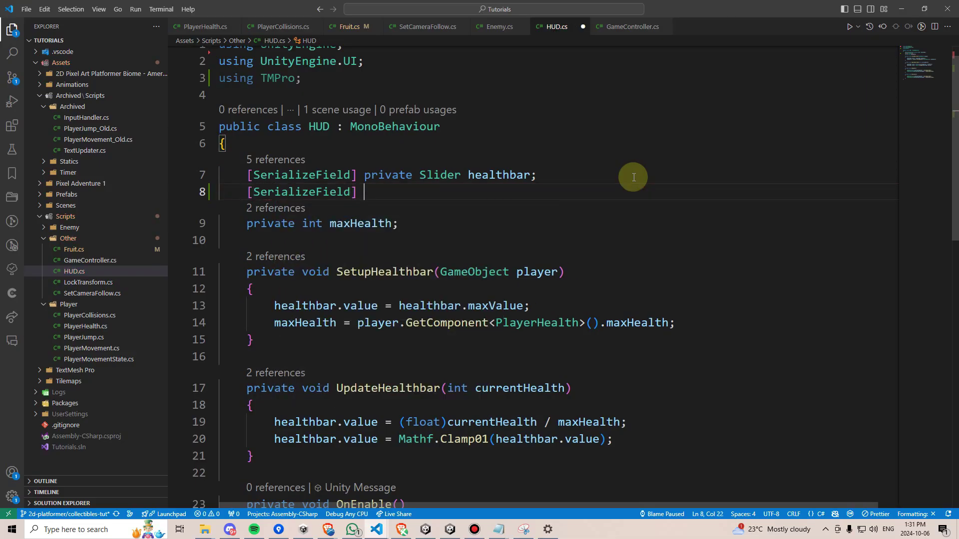
text(private Textmesh)
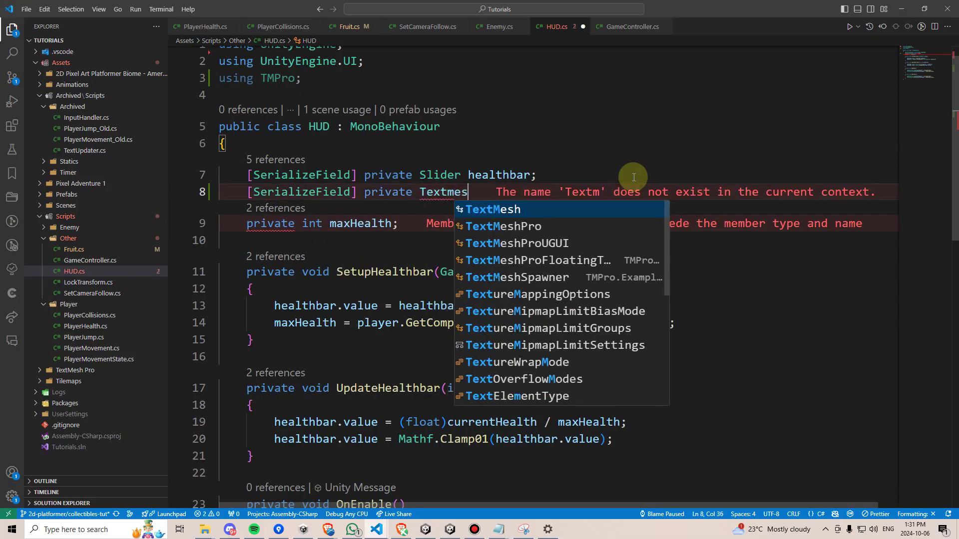
key(Down)
key(Down)
key(Tab)
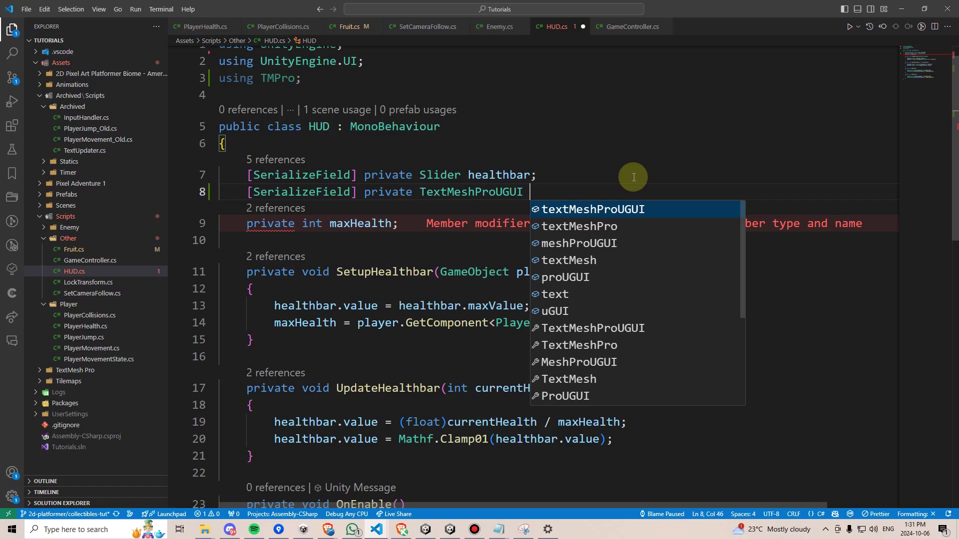
text(counterText;)
Step: Subscribe CollectFruit to Fruit.OnFruitCollected at the end of the HUD's OnEnable method
scroll(615, 225, down, 6)
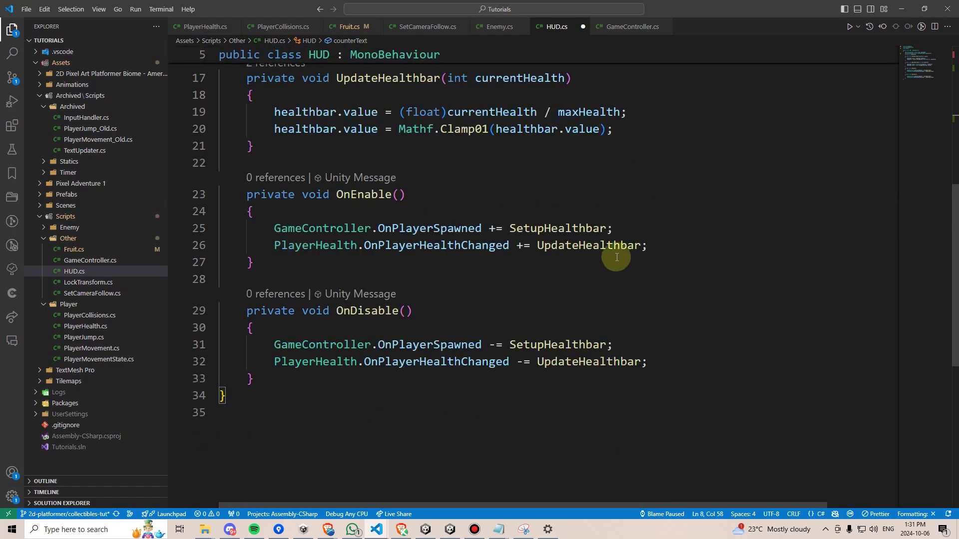
click(677, 248)
key(Return)
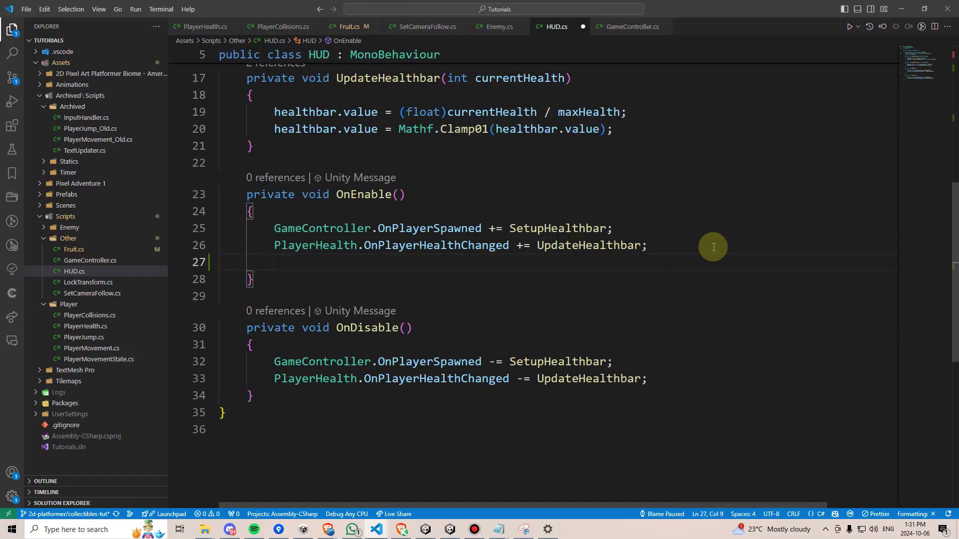
text(Fruit.OnFruitCollected )
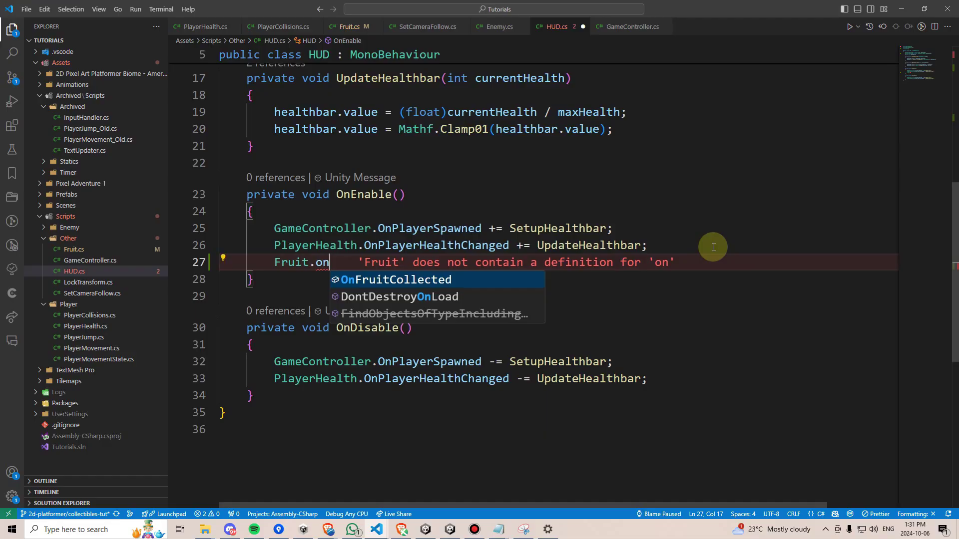
text(+= CollectFruit;)
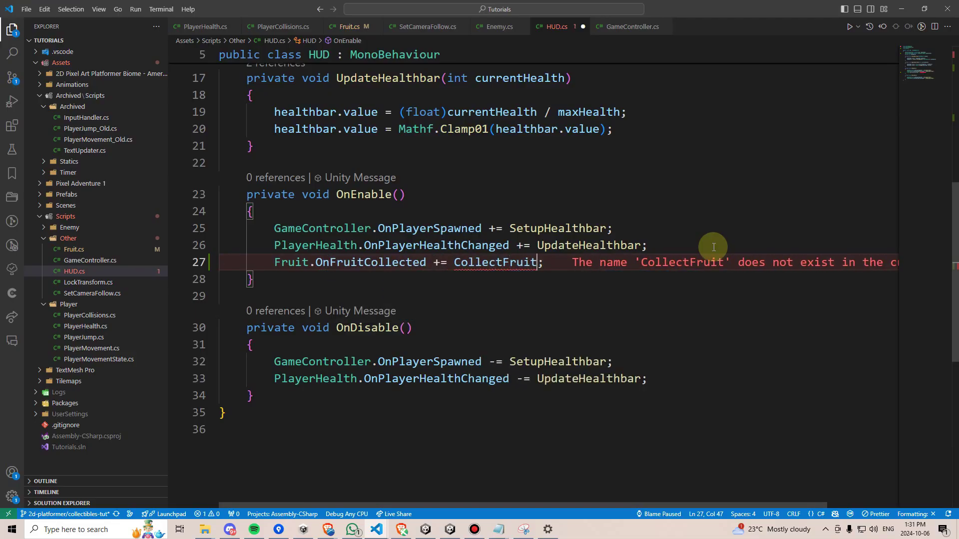
Step: Generate the missing CollectFruit method from its subscription in the HUD's OnEnable method
key(ctrl+.)
key(Return)
scroll(642, 250, down, 3)
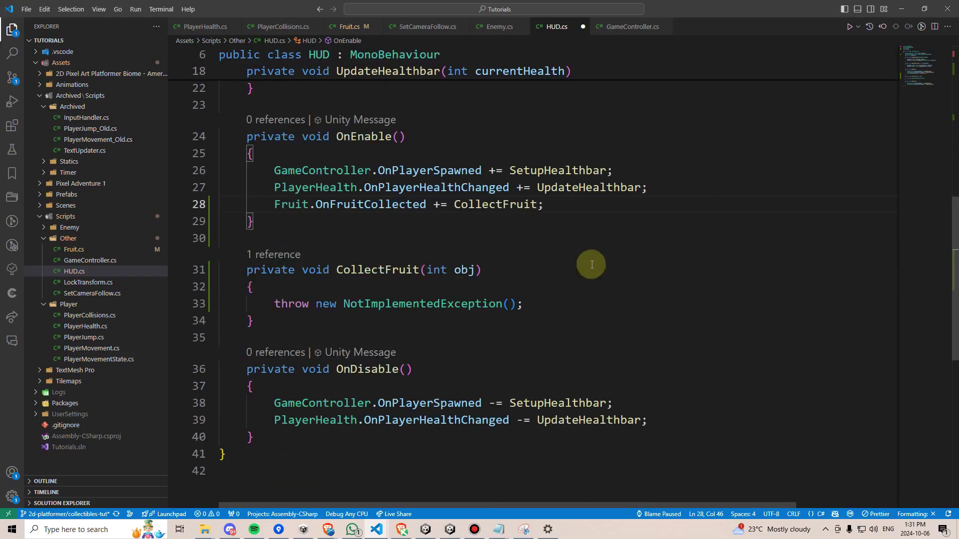
Step: Unsubscribe CollectFruit from Fruit.OnFruitCollected in OnDisable, and place the method above OnEnable with an int healthRestored parameter and an empty body
click(677, 393)
key(Return)
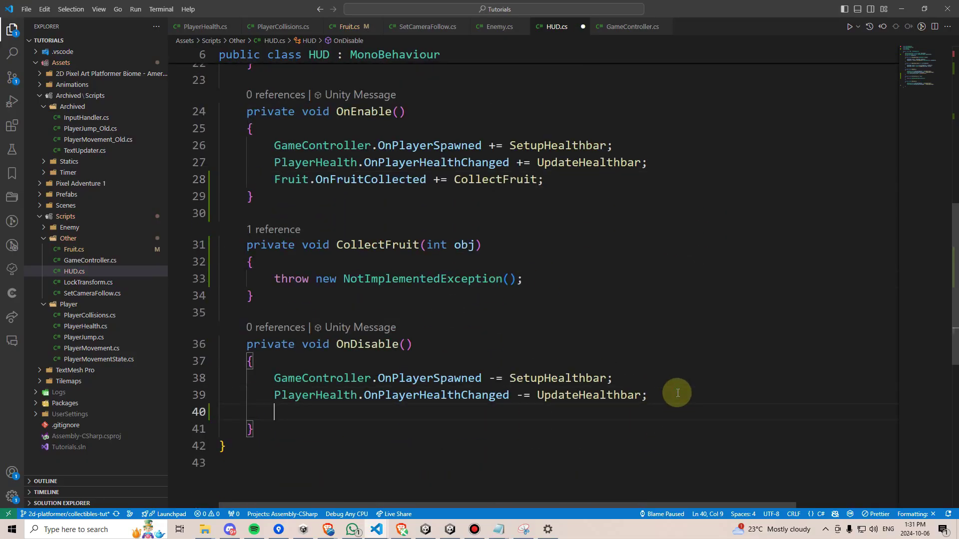
text(fruit.onf)
key(Tab)
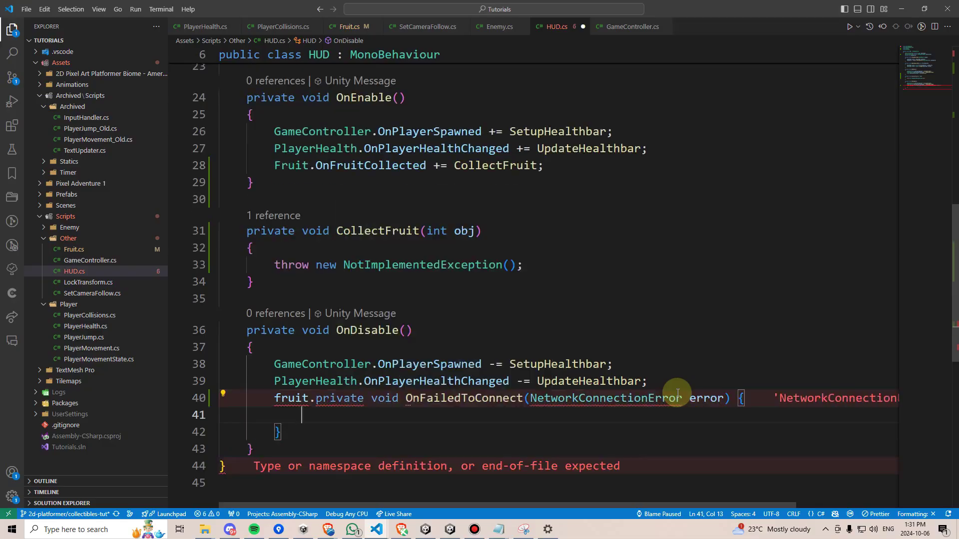
key(ctrl+z)
key(Tab)
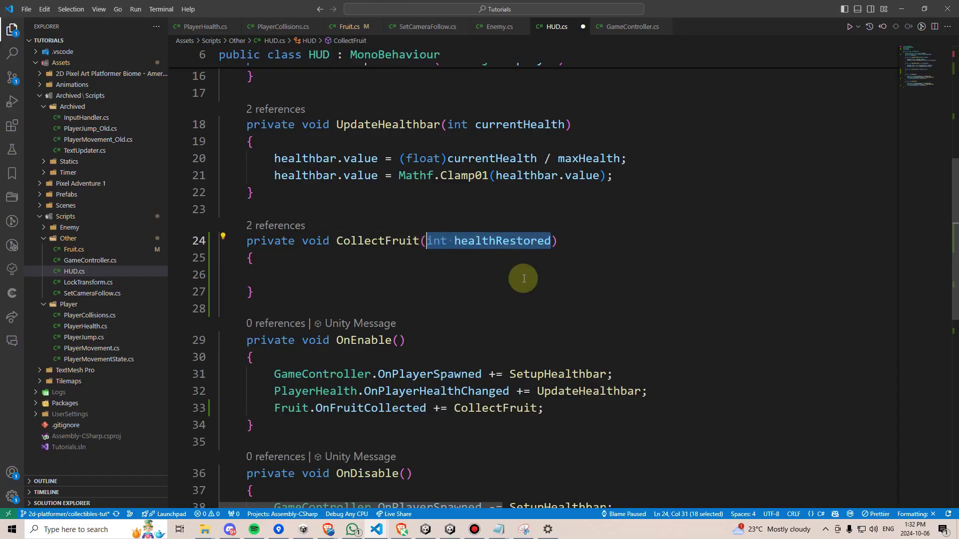
Step: Declare a private int field named fruitCollectedAmount below maxHealth in the HUD class
scroll(530, 280, up, 1)
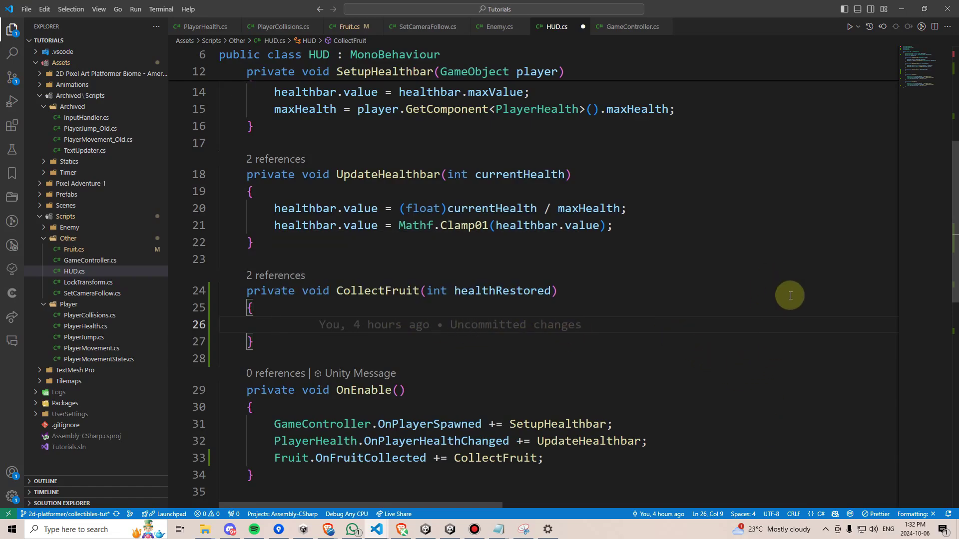
scroll(677, 332, up, 5)
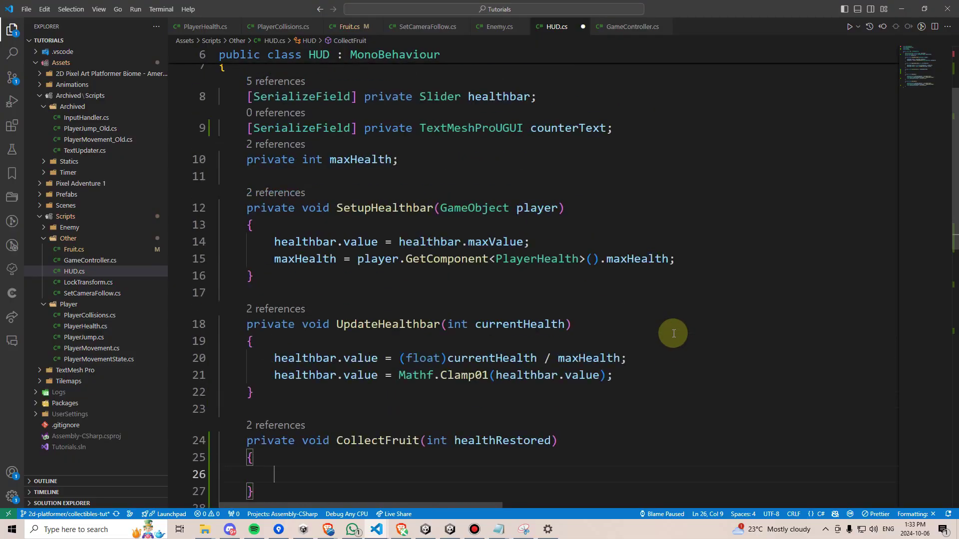
click(638, 271)
key(Return)
text(p)
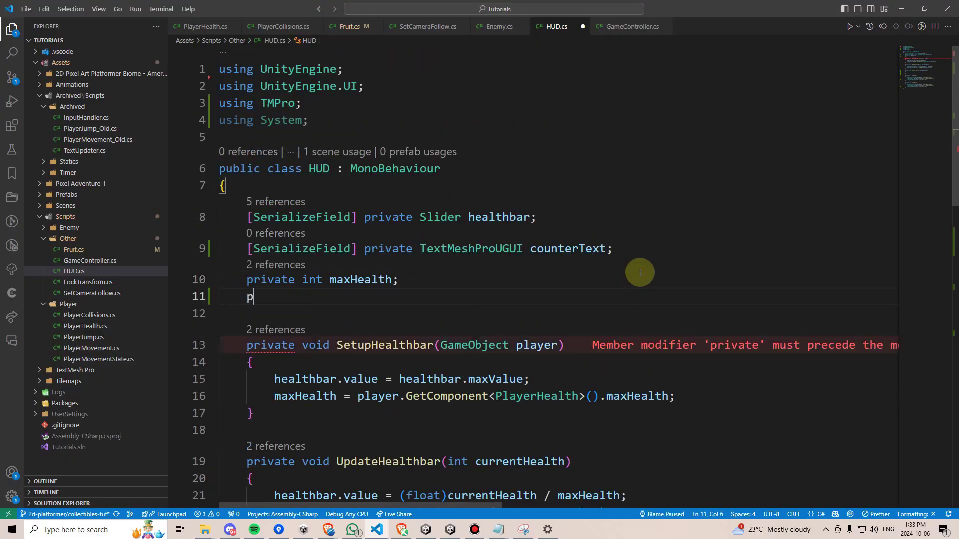
text(rivate int )
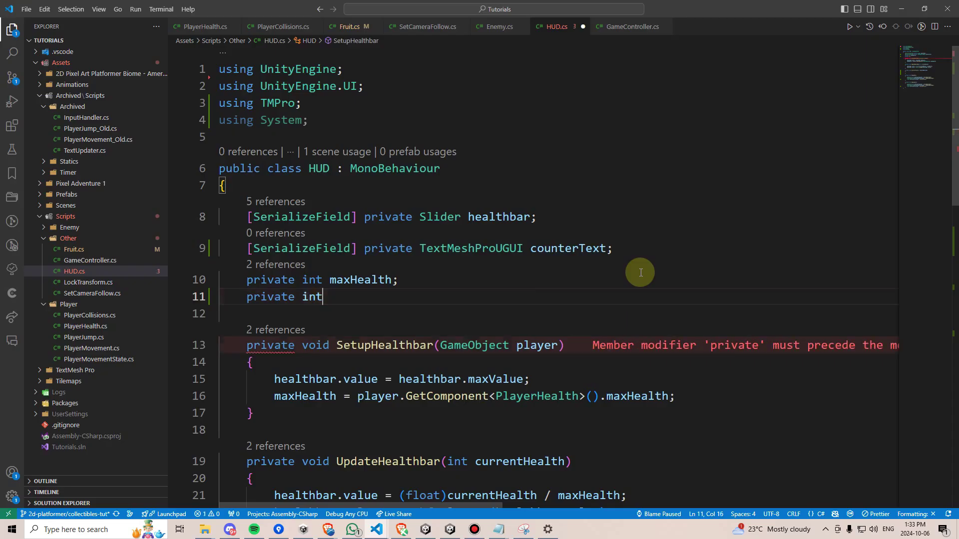
text(fruit)
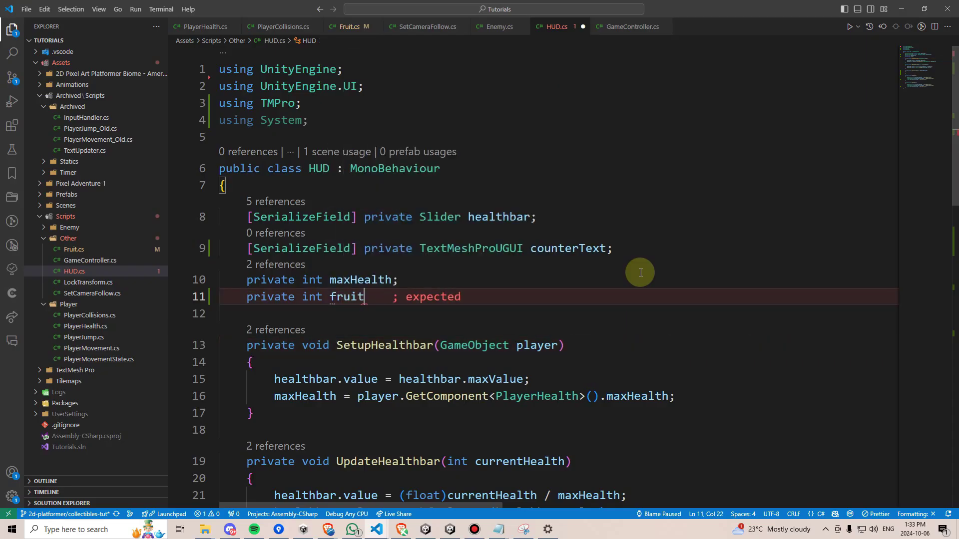
text(CollectedAmount;)
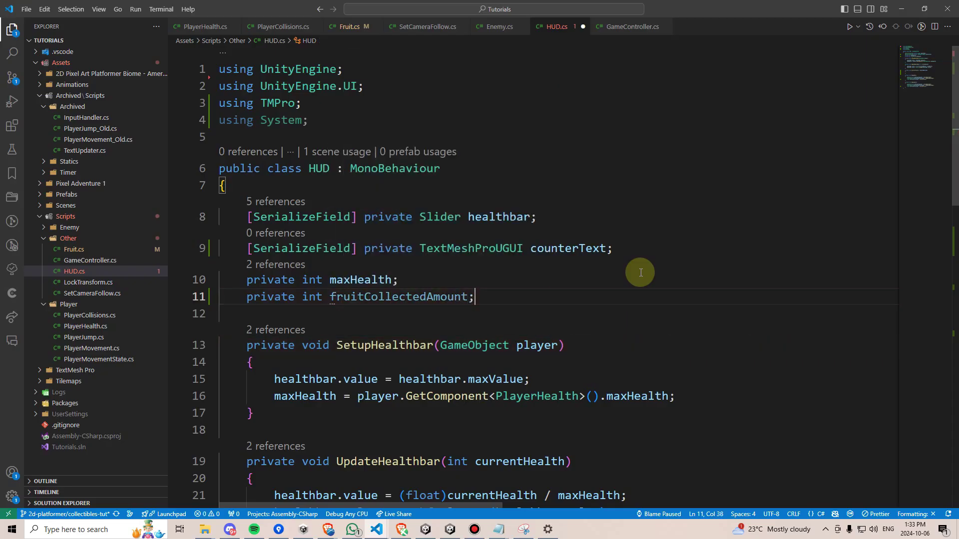
Step: In CollectFruit, set counterText.text to the interpolated string $"x{fruitCollectedAmount}"
scroll(639, 260, down, 5)
click(457, 317)
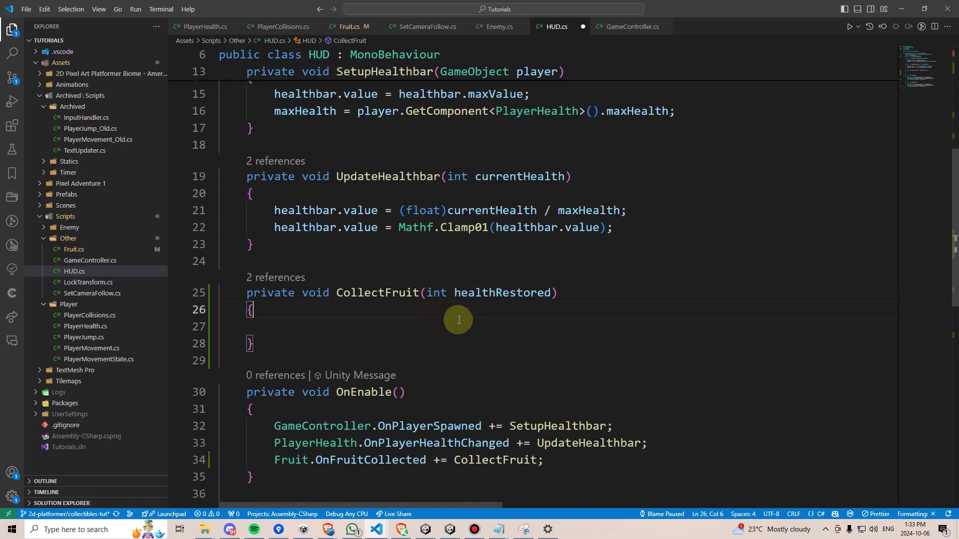
text(counterText.)
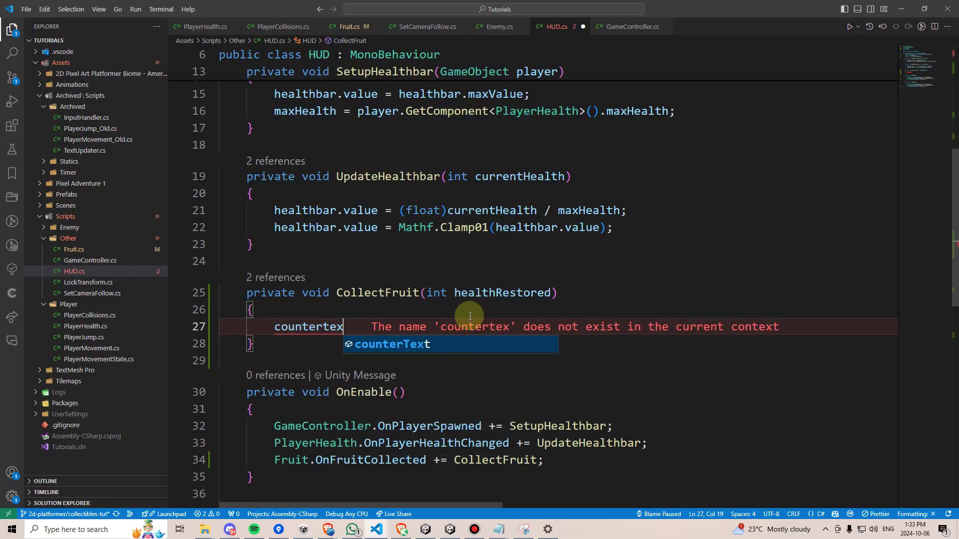
text(text = )
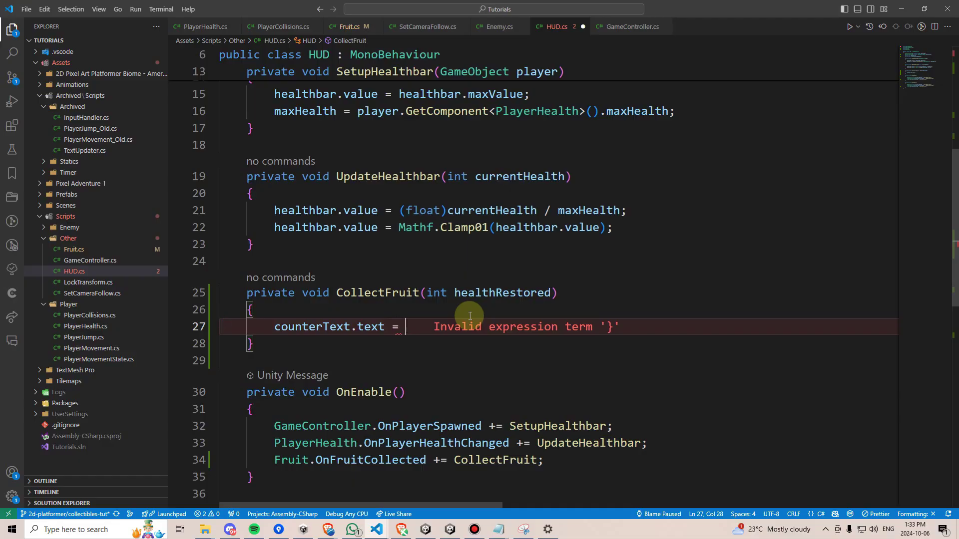
text($")
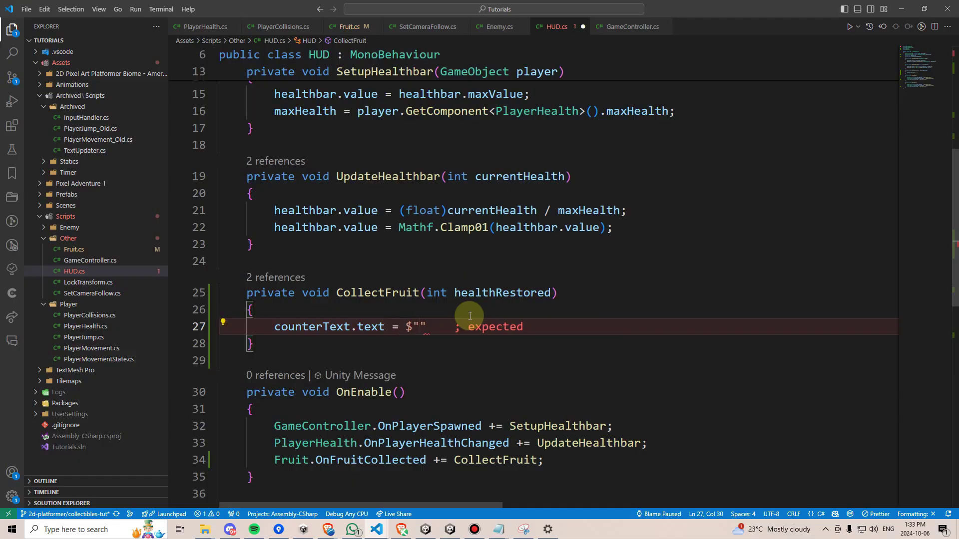
text(x{)
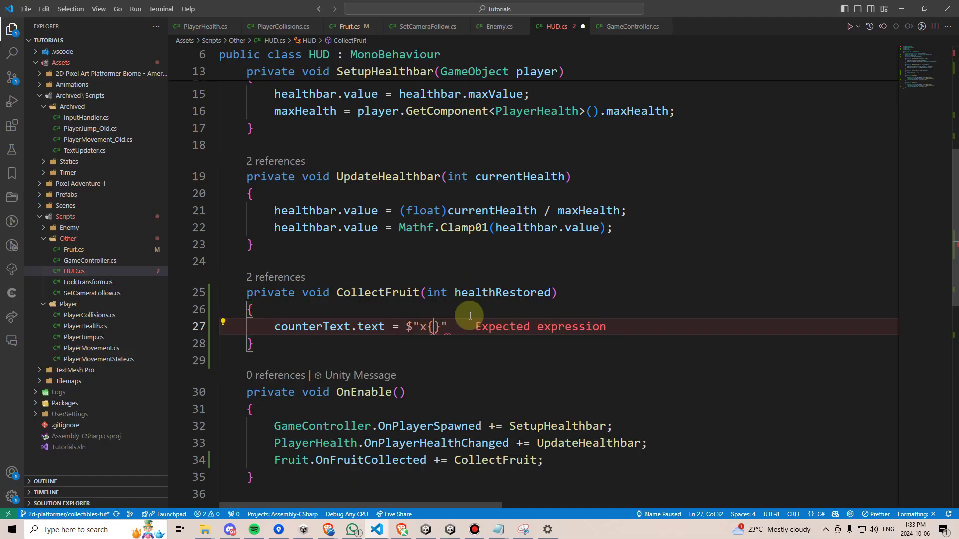
text(fruitCollectedAmount}";)
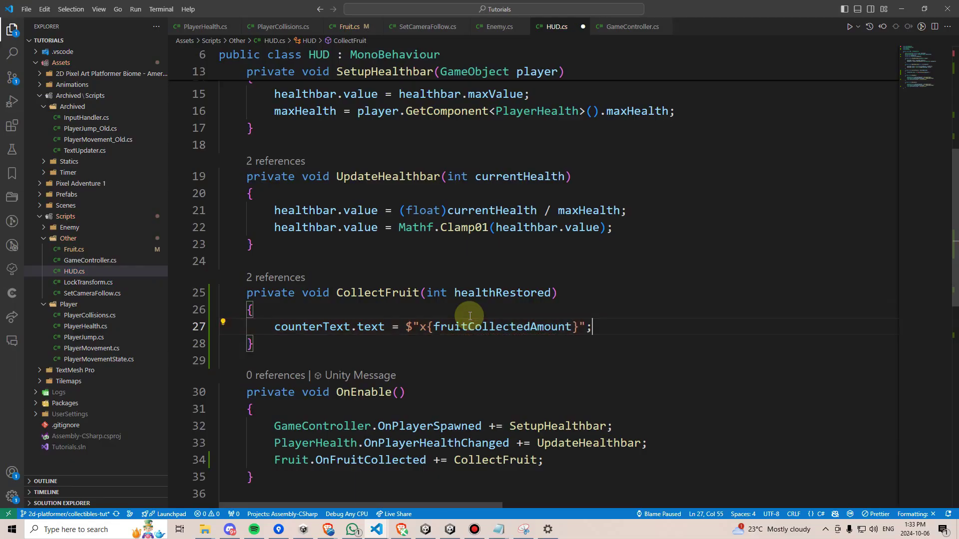
Step: Increment fruitCollectedAmount with ++ on a line above the counterText assignment and save HUD.cs
key(ctrl+shift+Return)
text(fruitCollectedAmount )
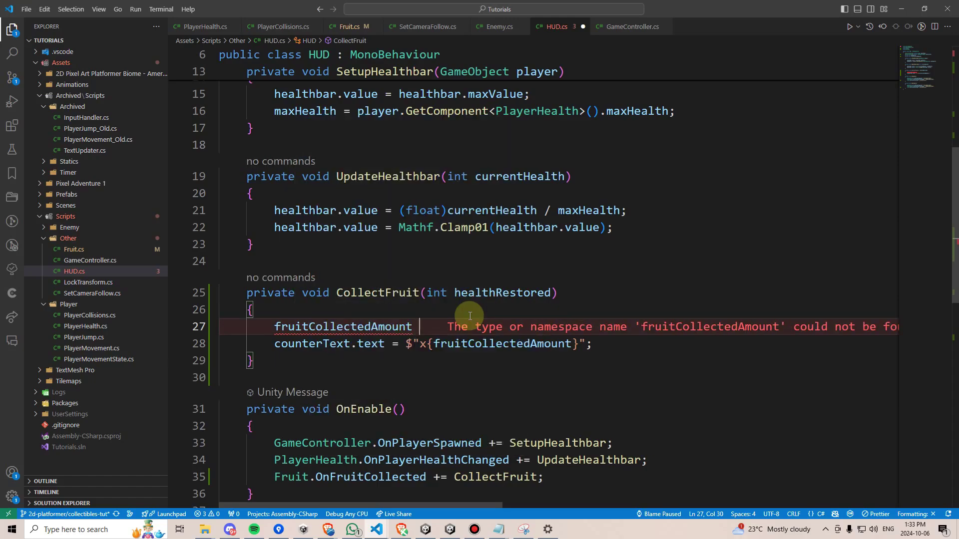
text(++;)
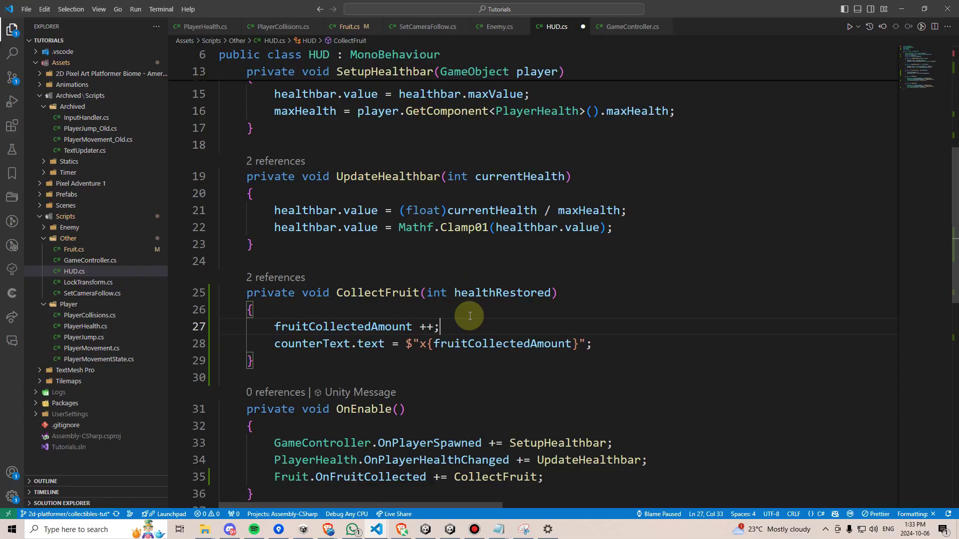
key(ctrl+s)
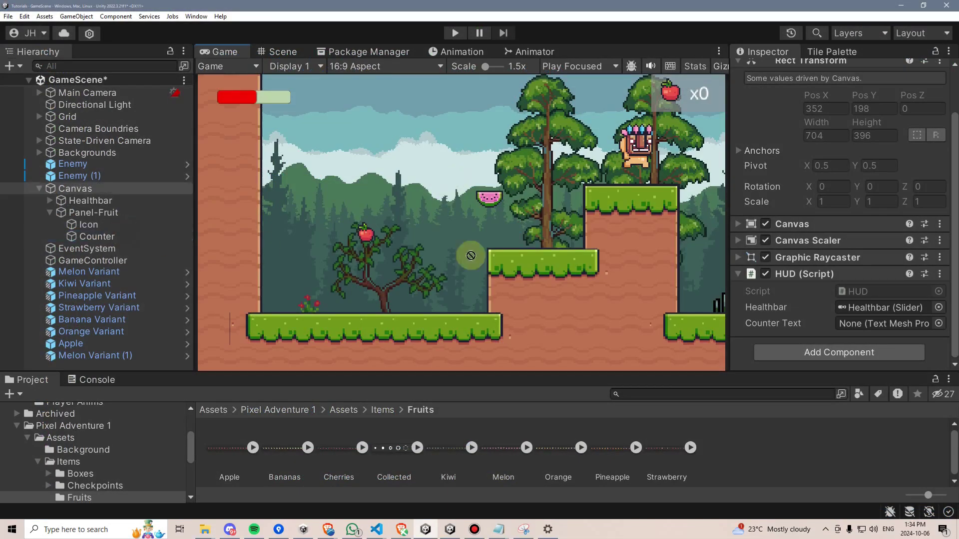
Step: Switch to Unity, assign the Counter object to the HUD script's Counter Text field on the Canvas, and save the scene
drag(471, 255, 872, 324)
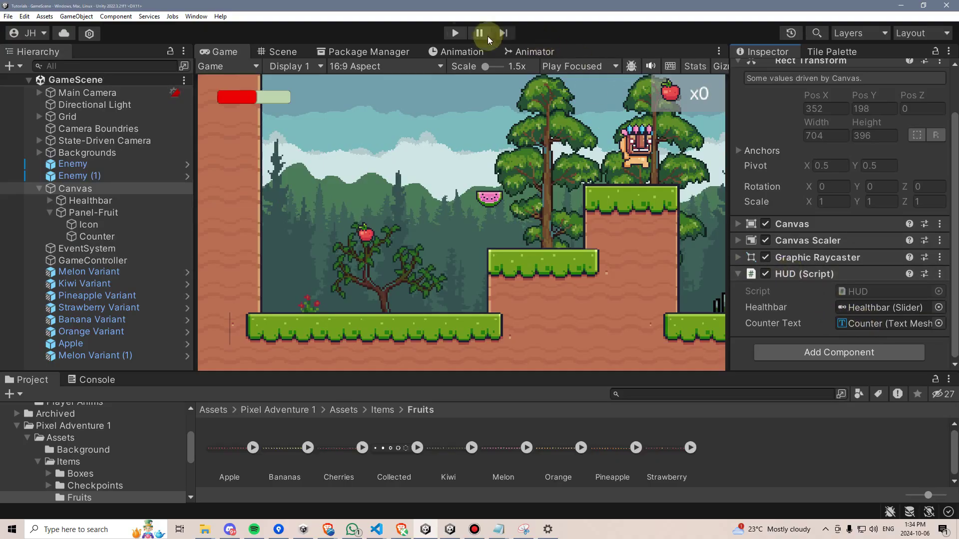
Step: Play-test the game, jumping through the level to the trophy while collecting fruit to check the HUD counter
click(455, 32)
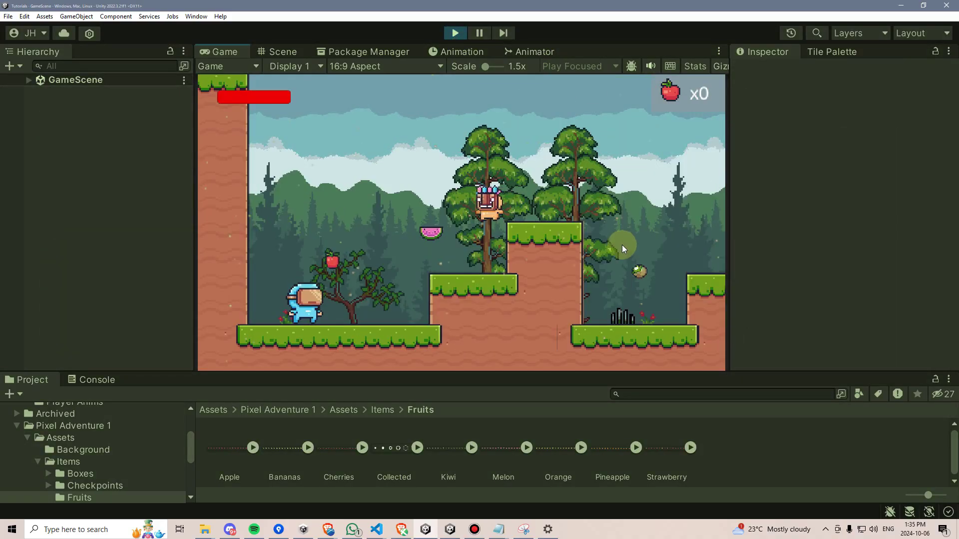
key(Right)
key(space)
key(Right)
key(space)
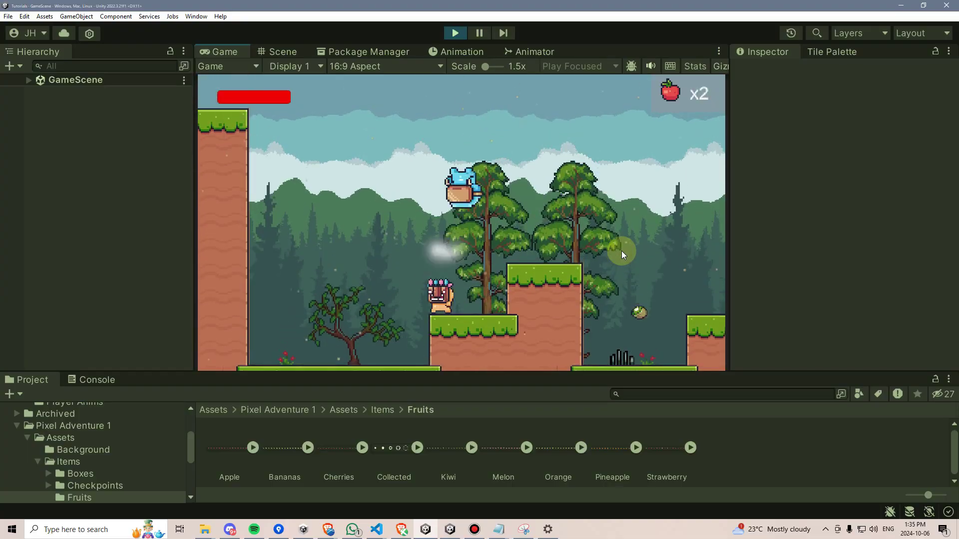
key(Right)
key(space)
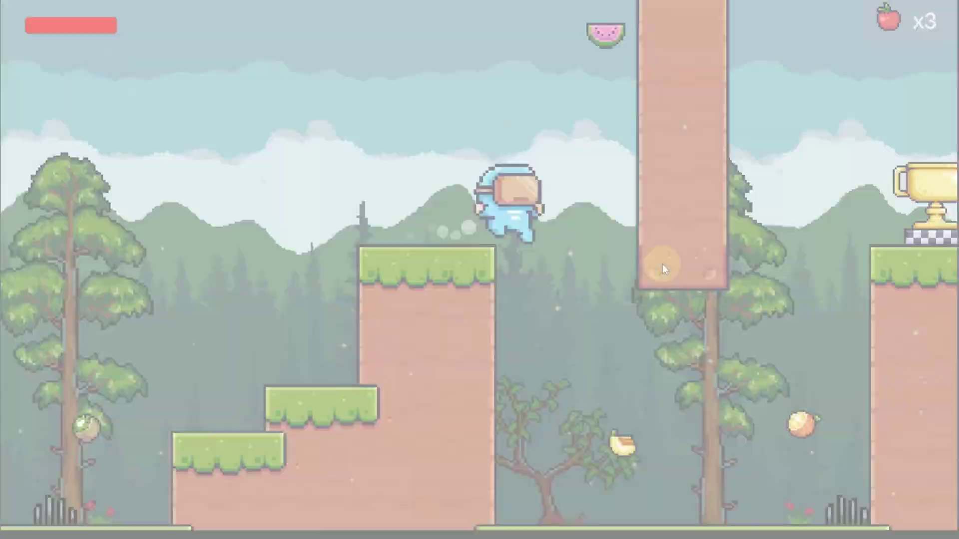
key(Right)
key(space)
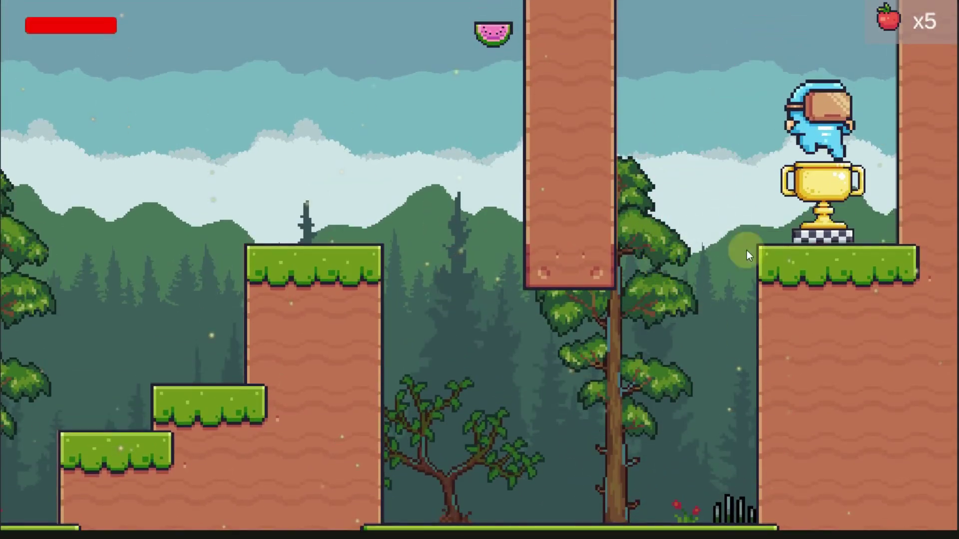
key(Right)
key(space)
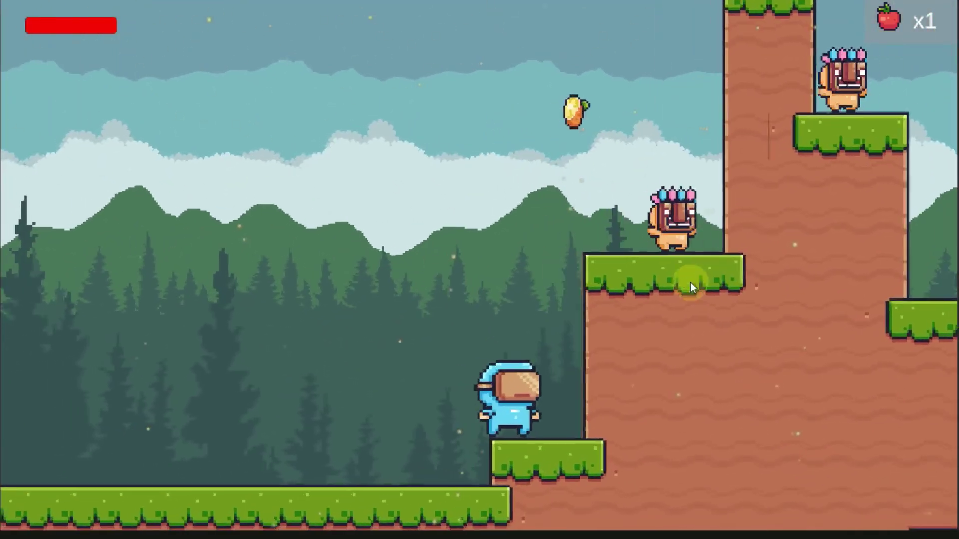
key(ctrl+1)
middle_drag(816, 217, 338, 270)
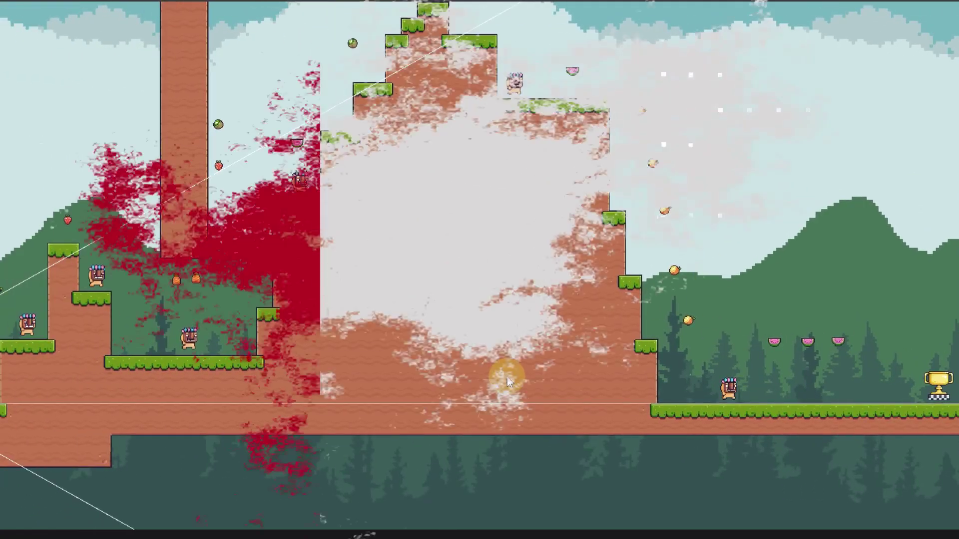